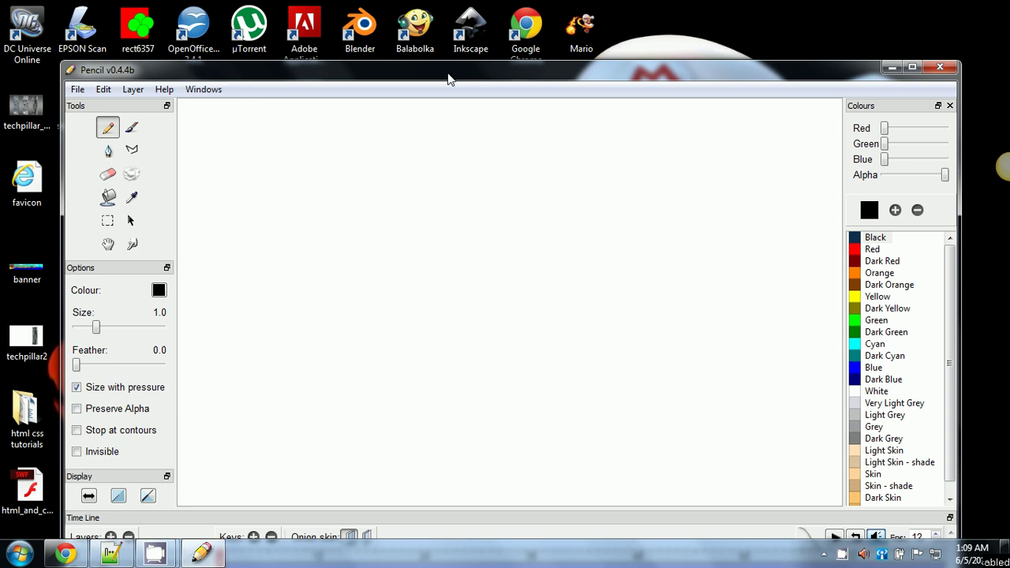
Step: Maximize the Pencil v0.4.4b window so the Bitmap and Vector layers in the Time Line show
double_click(440, 73)
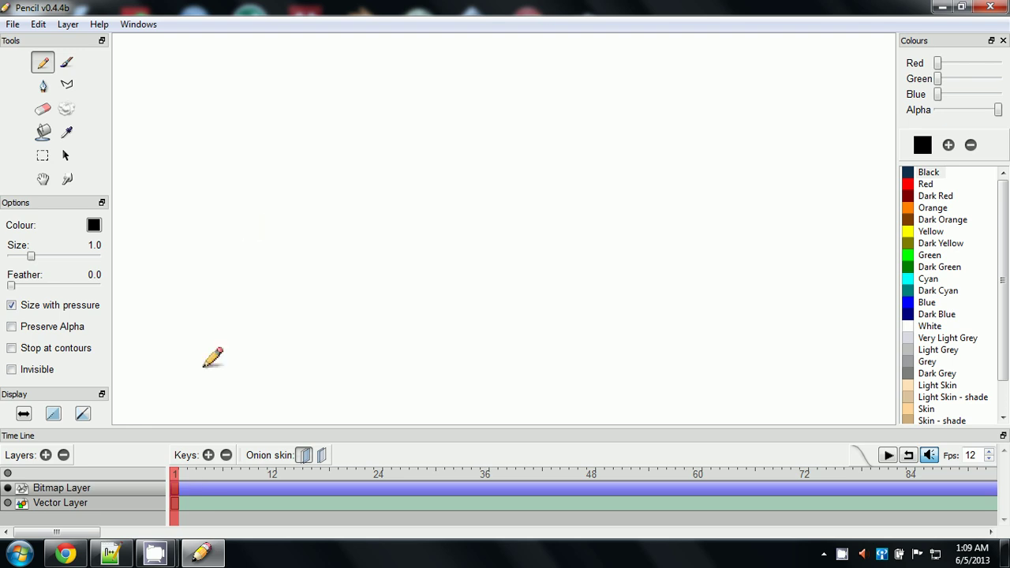
Step: In Chrome's Uploads - YouTube tab, scroll the uploads list and open the ep1demo1 video
left_click(65, 552)
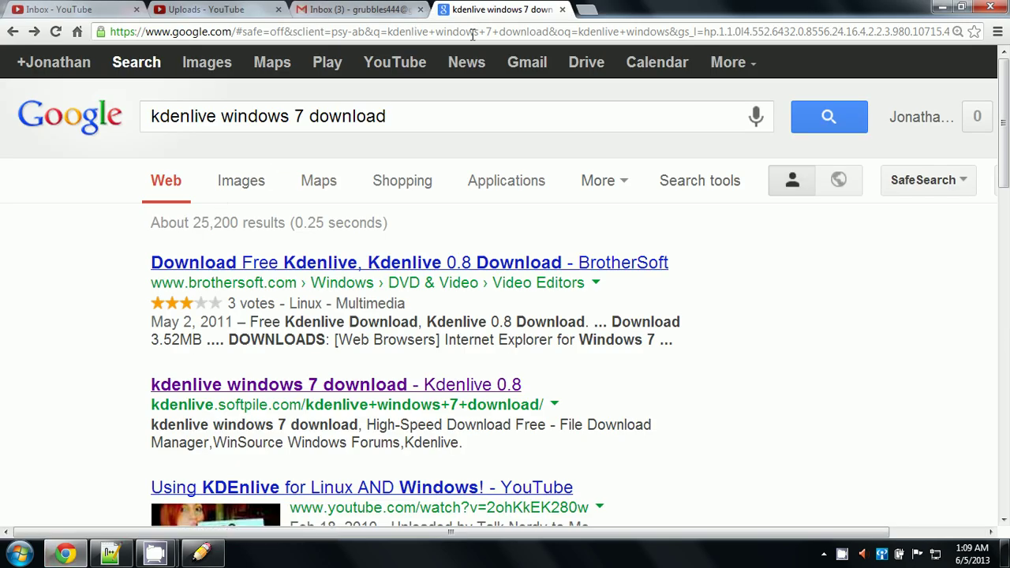
left_click(229, 9)
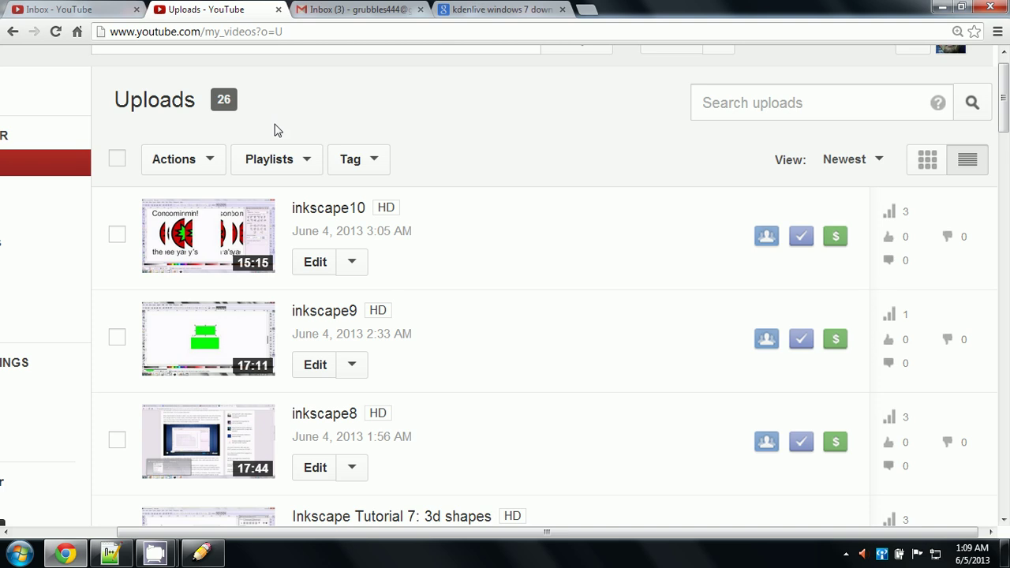
scroll(276, 130, "down", 8)
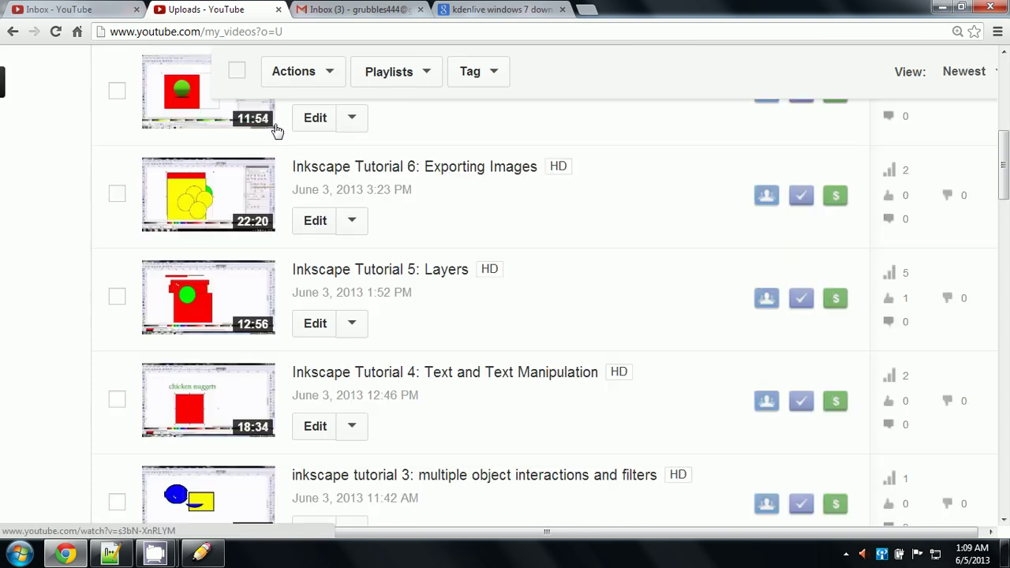
scroll(276, 130, "down", 4)
scroll(276, 131, "down", 5)
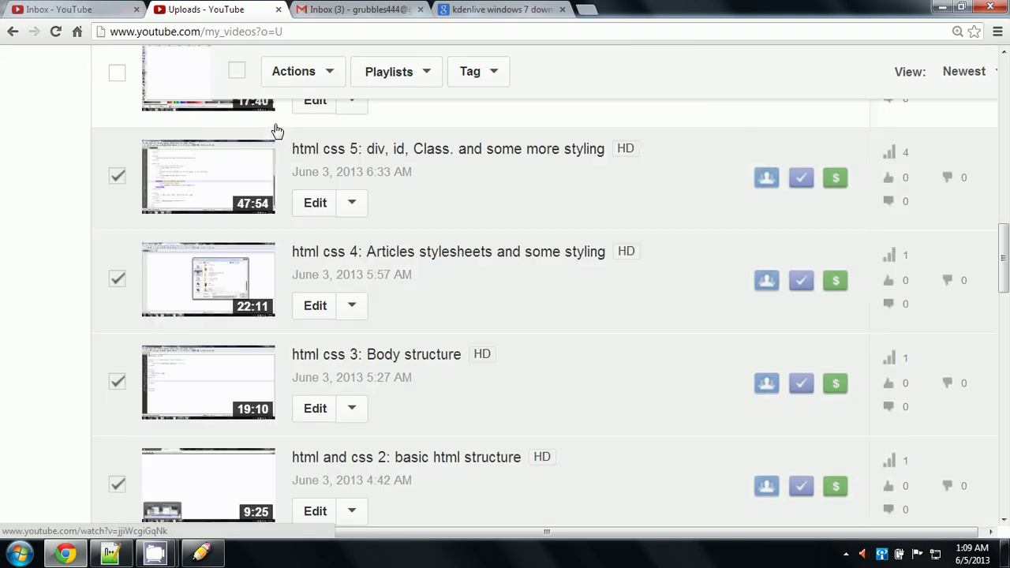
scroll(276, 130, "down", 4)
scroll(276, 130, "down", 1)
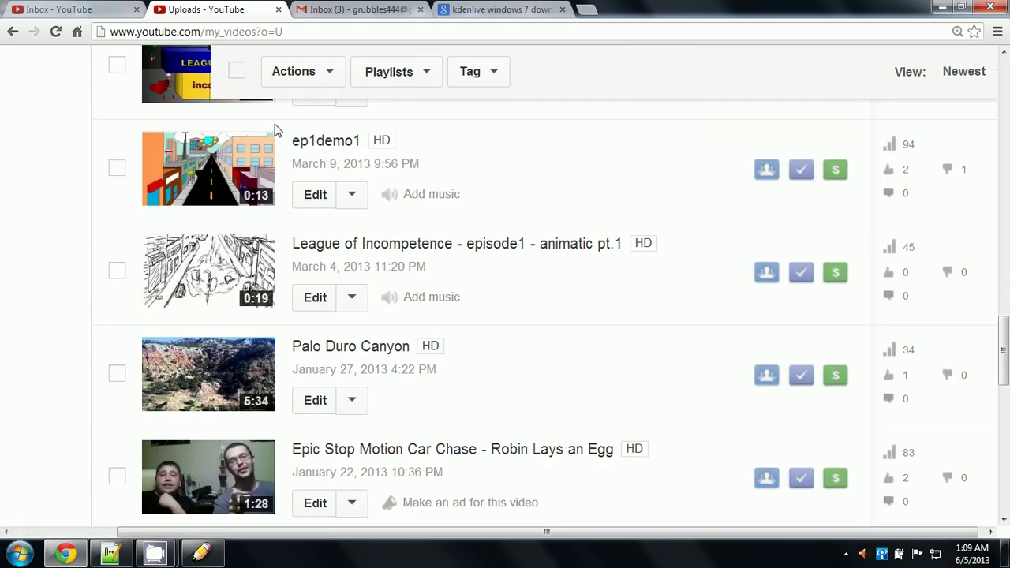
scroll(276, 130, "down", 3)
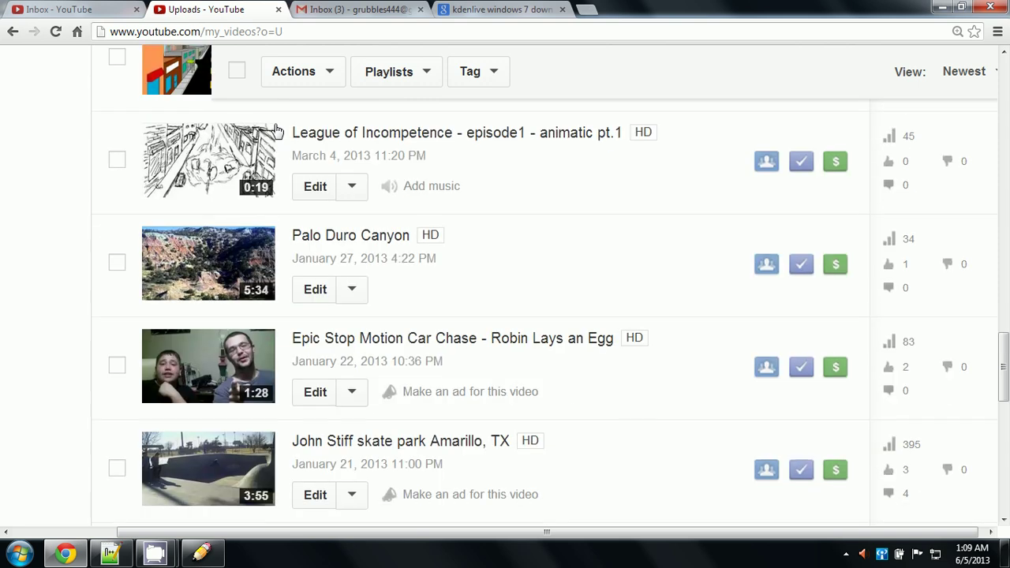
scroll(276, 130, "down", 1)
scroll(276, 130, "up", 3)
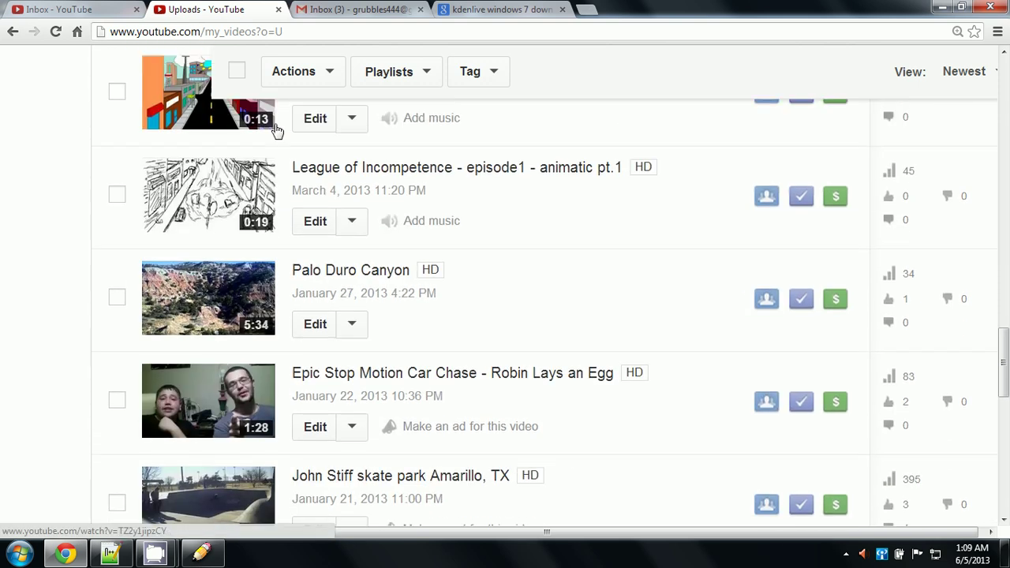
left_click(200, 140)
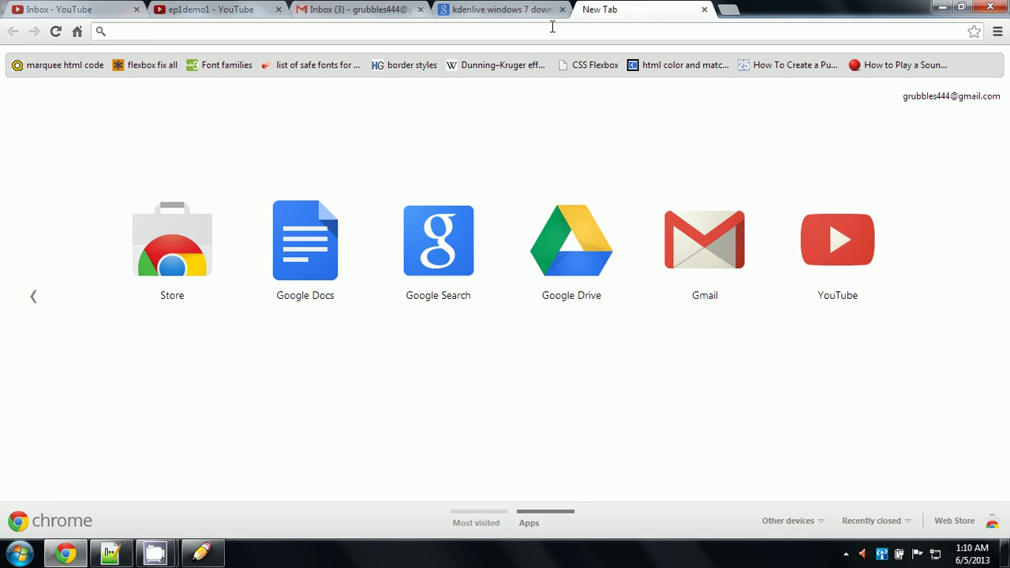
left_click(933, 8)
left_click(933, 8)
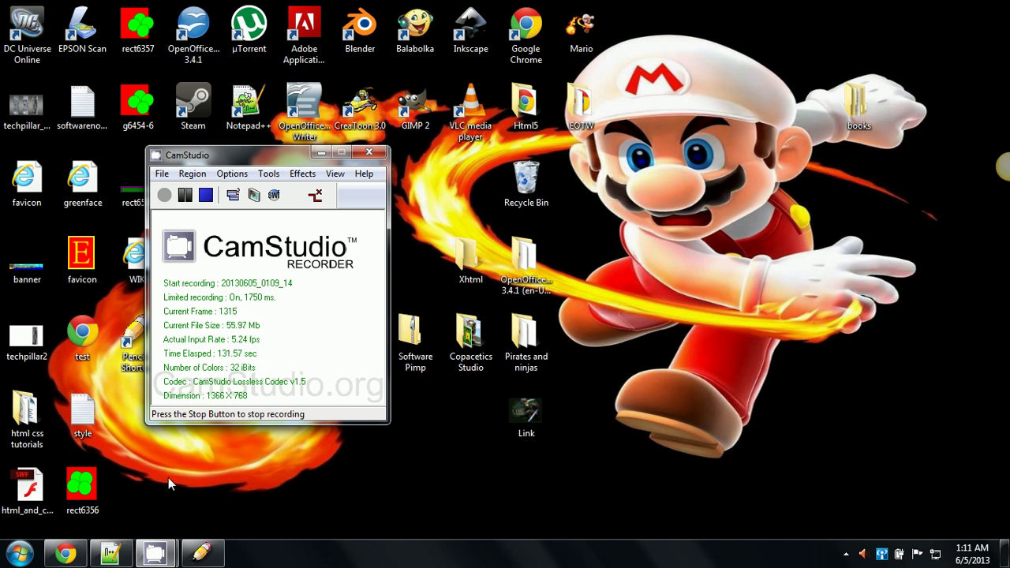
left_click(87, 556)
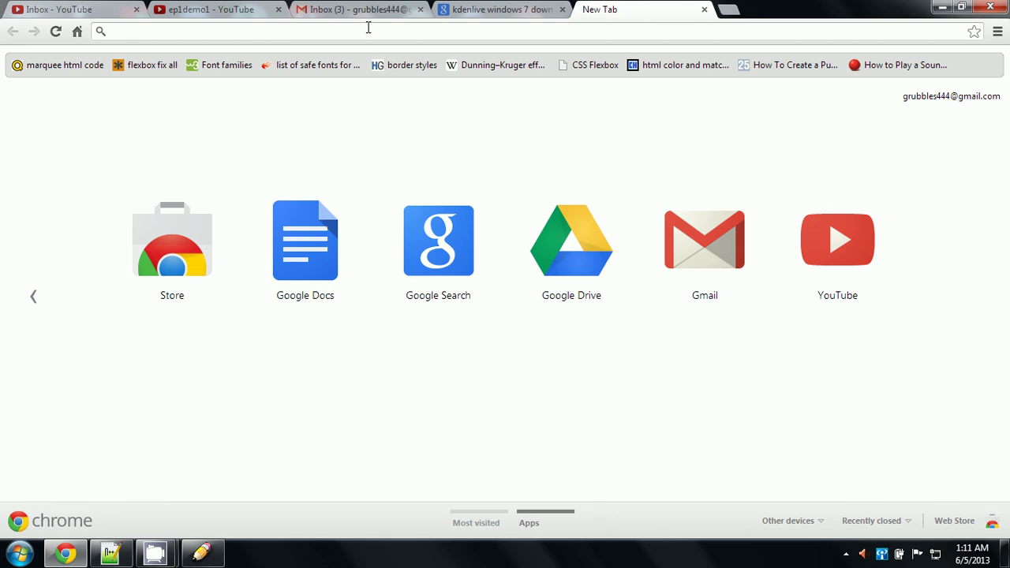
Step: Search Google for 'download window pencil'
type("downloa")
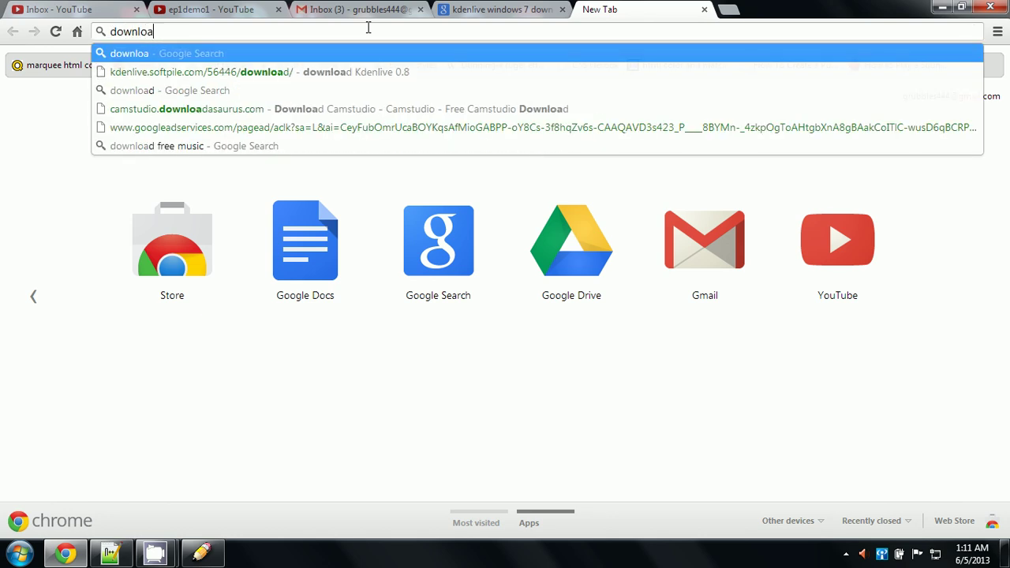
type("d widnwo")
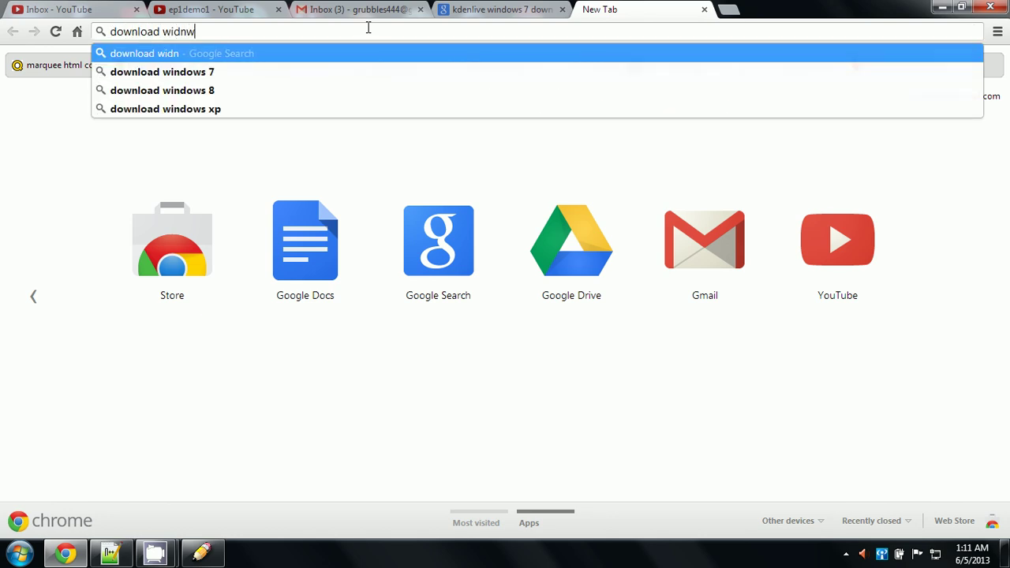
key("BackSpace")
key("BackSpace")
key("BackSpace")
key("BackSpace")
type("ndow")
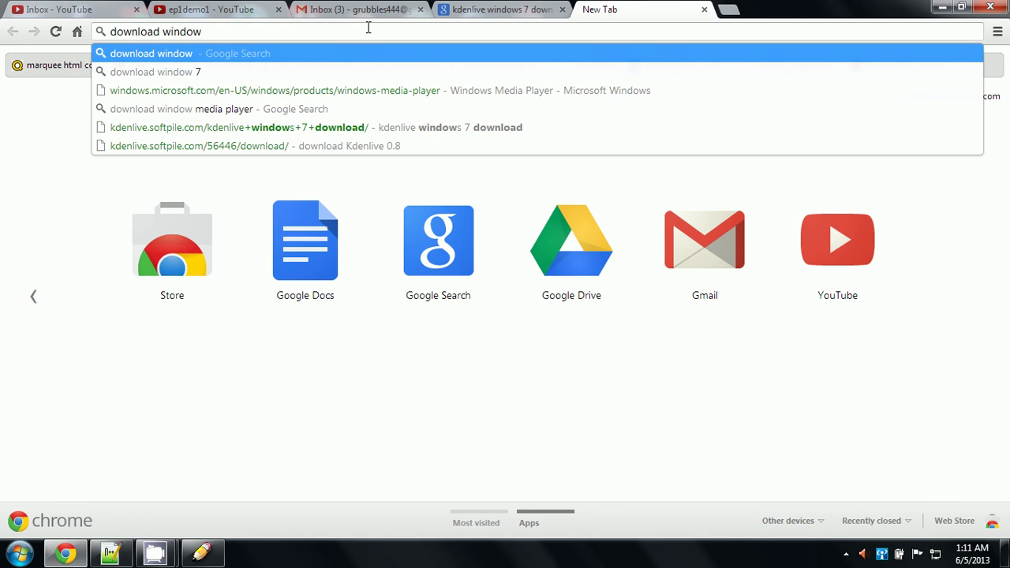
type(" pencil")
key("Return")
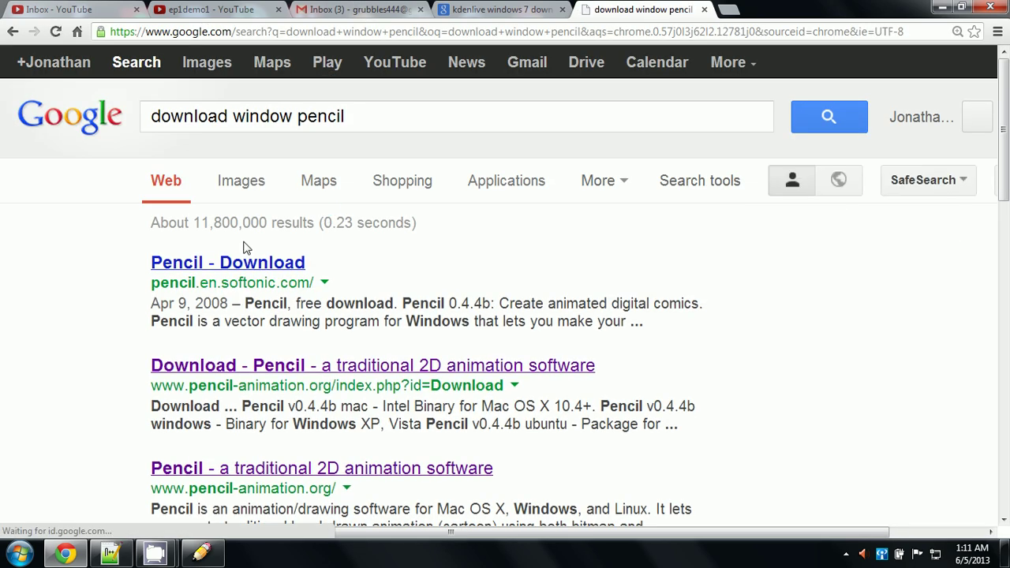
Step: Open the 'Pencil - a traditional 2D animation software' result from the search list
scroll(243, 257, "down", 1)
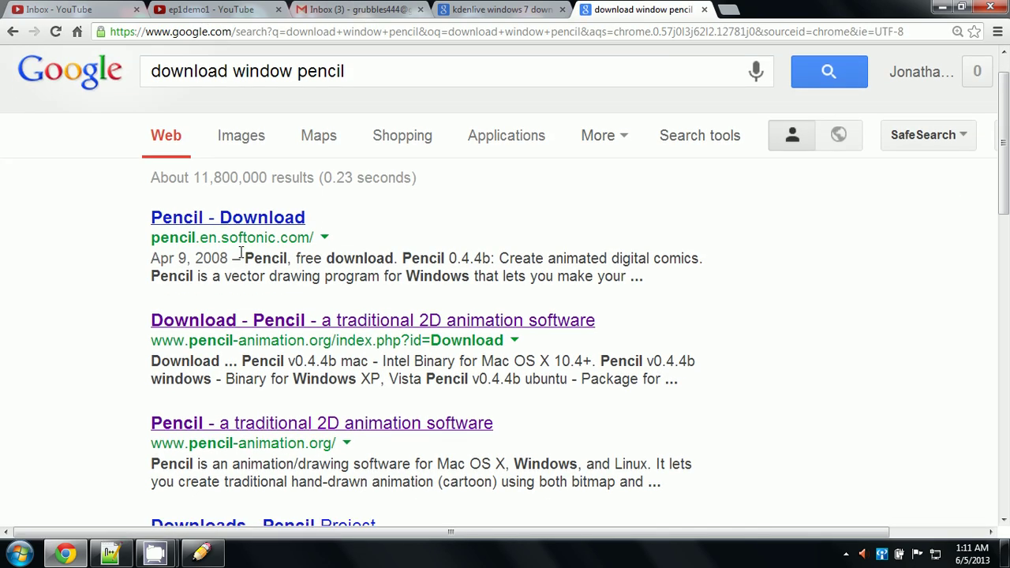
scroll(242, 253, "down", 1)
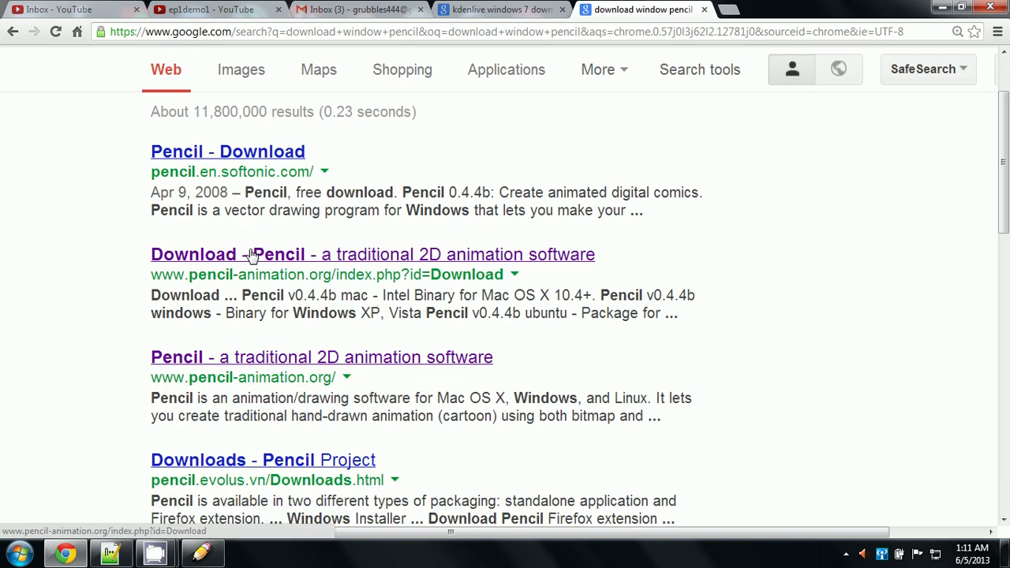
left_click(247, 359)
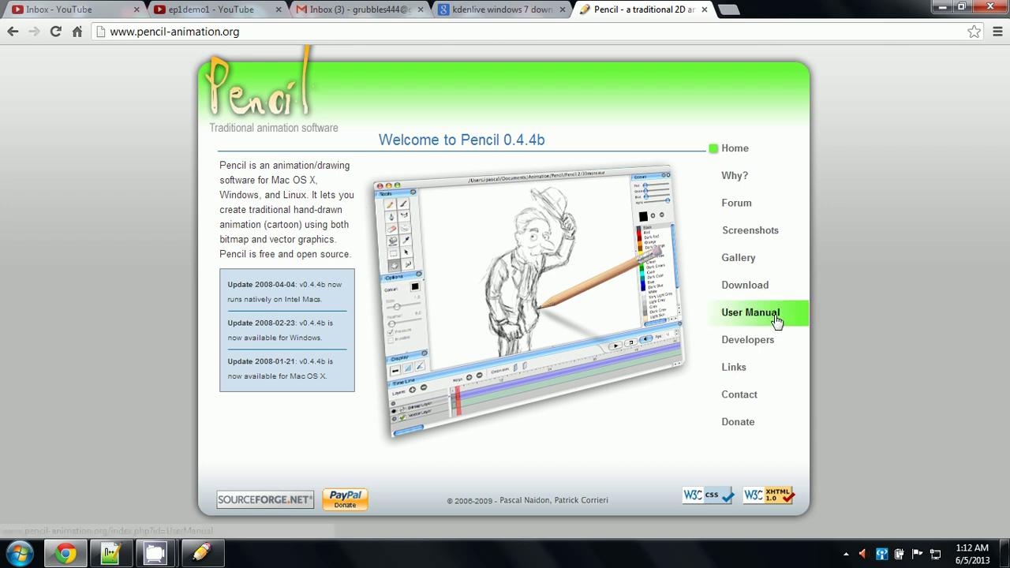
Step: Open the site's Download page listing the Pencil v0.4.4b builds, then switch between Pencil and the browser
left_click(750, 289)
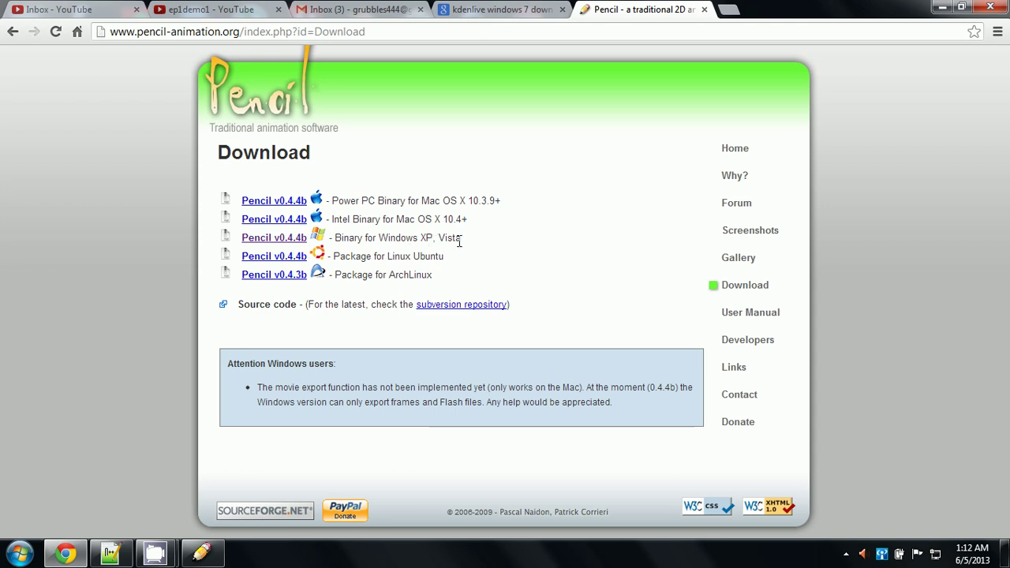
left_click(944, 7)
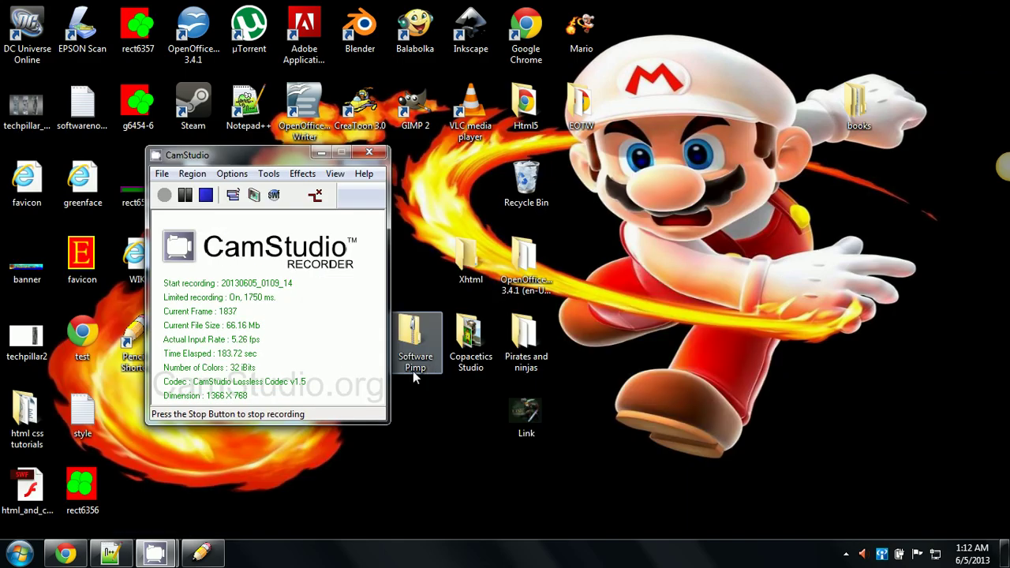
left_click(200, 552)
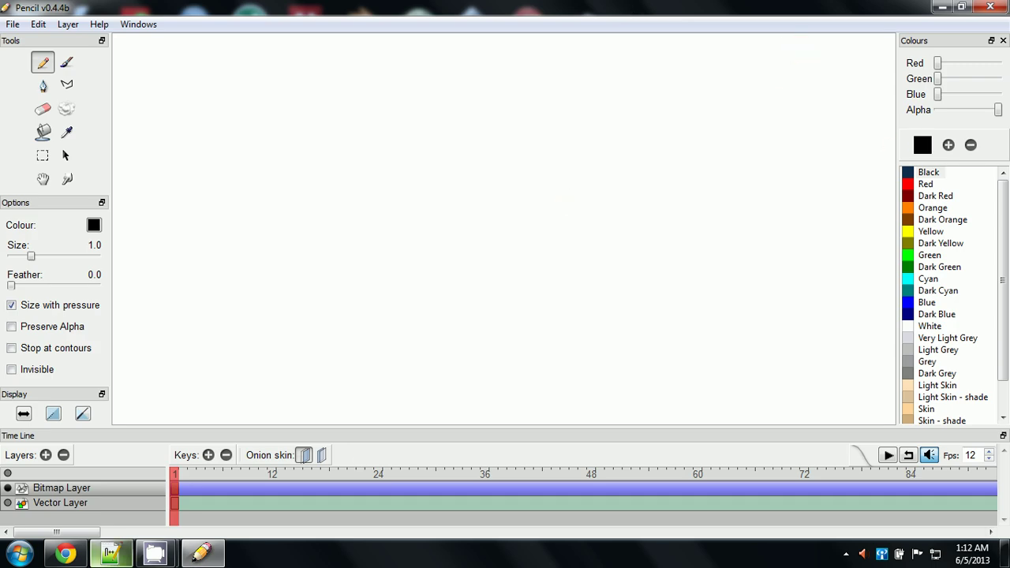
left_click(64, 556)
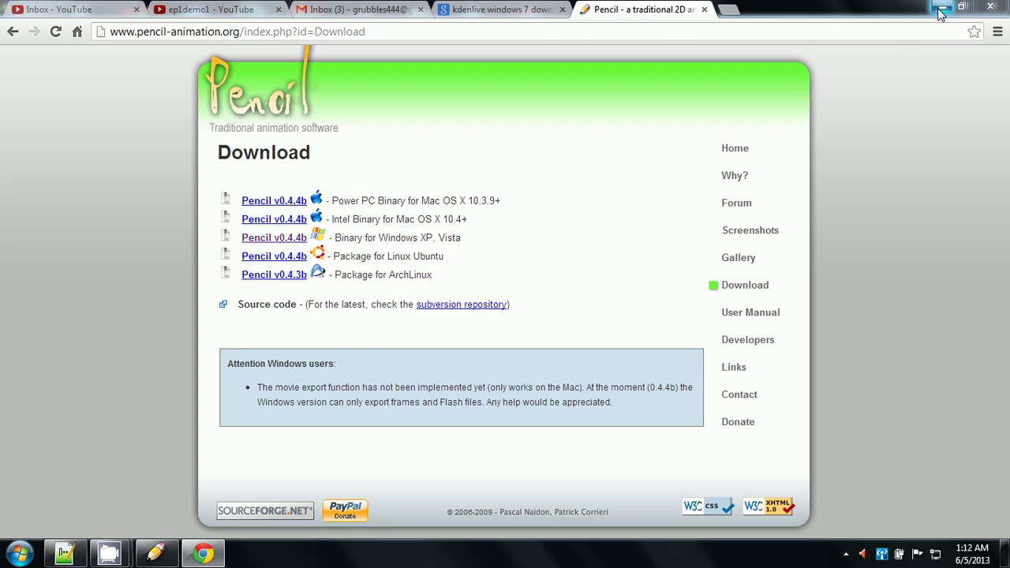
Step: Back in Pencil, draw a test curve and erase it with the size-24 Eraser
left_click(940, 10)
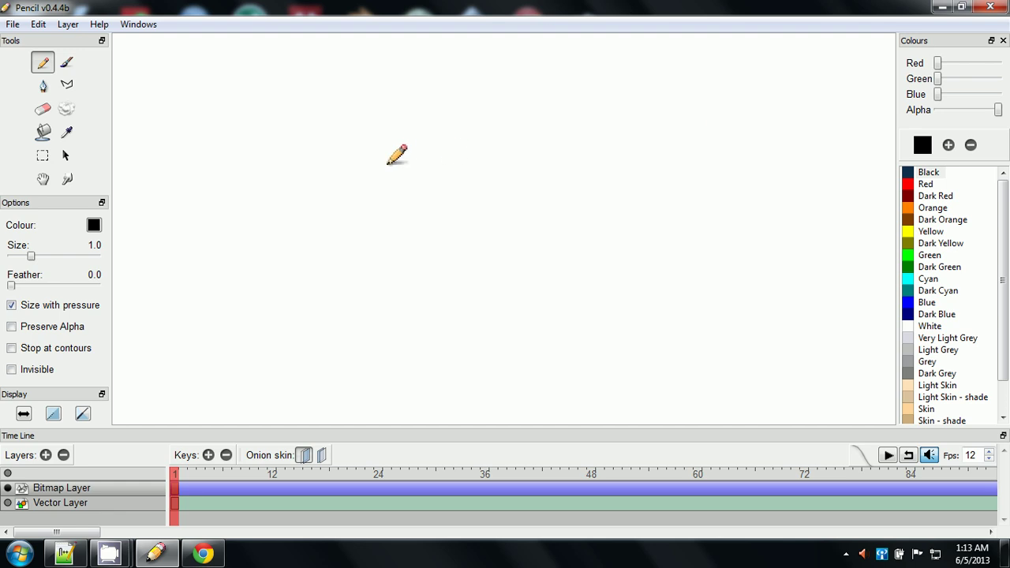
mouse_move(386, 162)
left_mouse_down()
mouse_move(402, 203)
mouse_move(518, 191)
left_mouse_up()
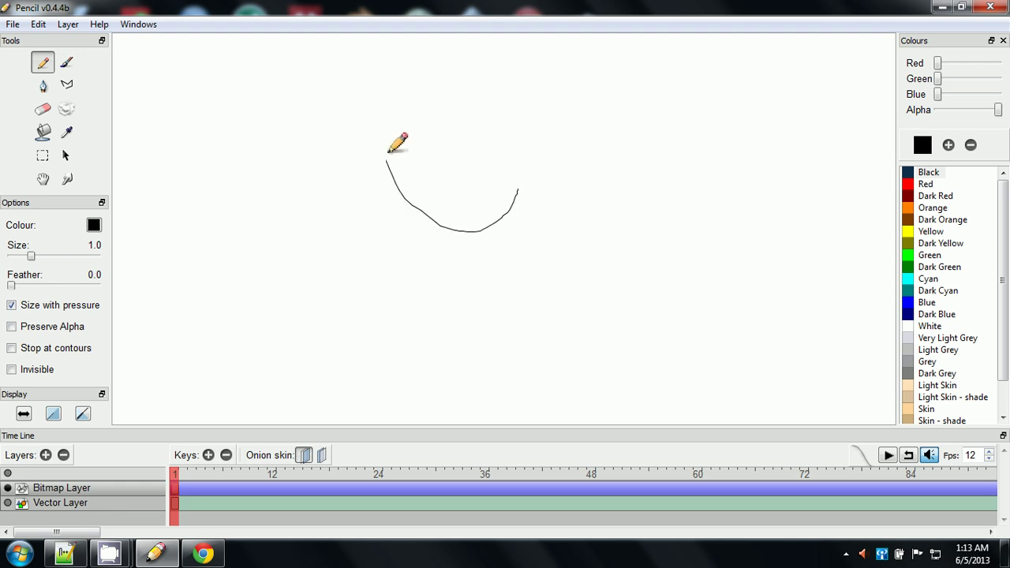
left_click(43, 109)
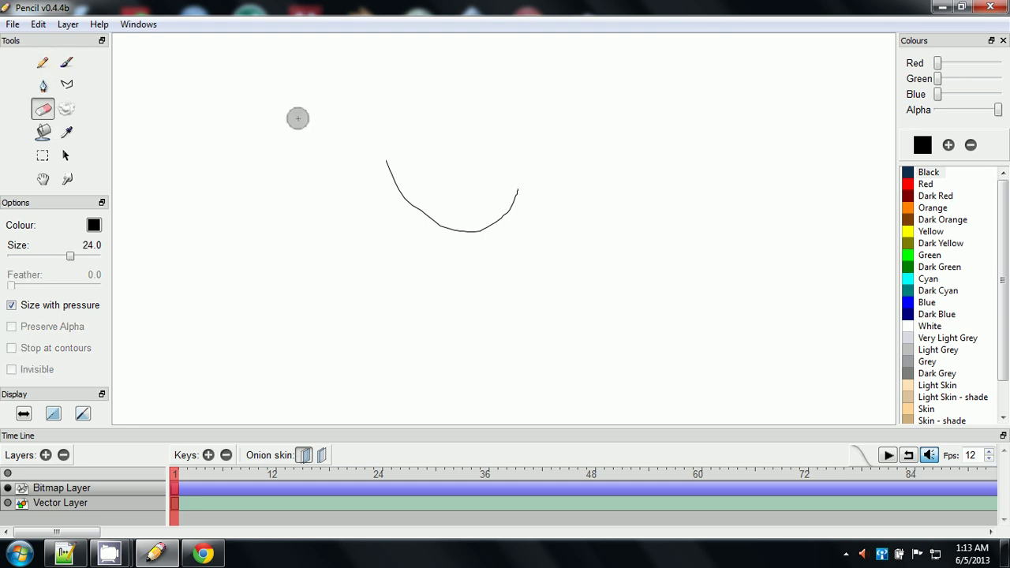
mouse_move(419, 200)
left_mouse_down()
mouse_move(388, 169)
mouse_move(454, 230)
mouse_move(503, 226)
mouse_move(530, 190)
mouse_move(500, 249)
left_mouse_up()
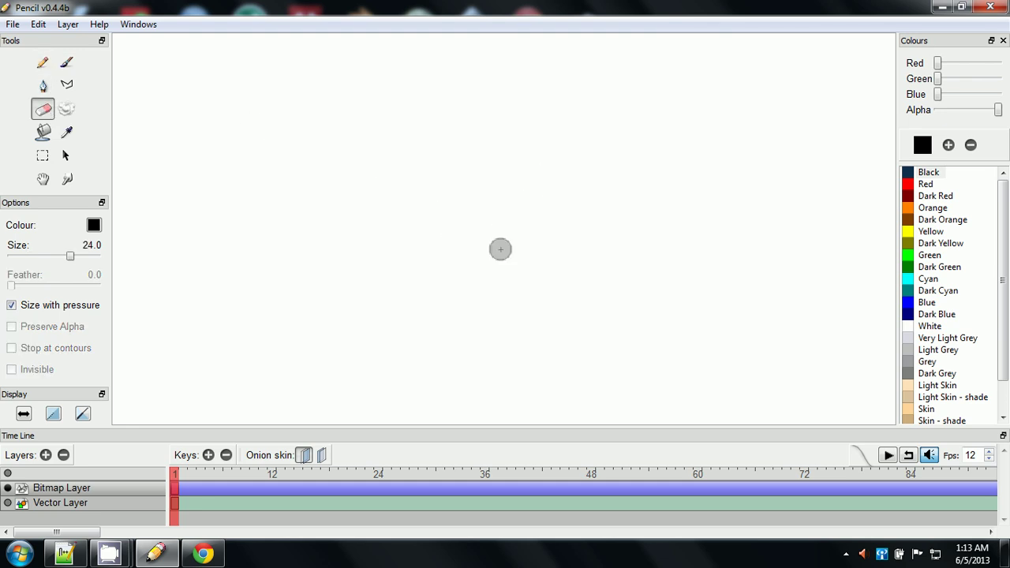
Step: Draw a short pen stroke and a small oval with an inner hook using the Pen
left_click(42, 87)
mouse_move(368, 152)
left_mouse_down()
mouse_move(356, 188)
mouse_move(419, 206)
mouse_move(362, 187)
mouse_move(389, 177)
left_mouse_up()
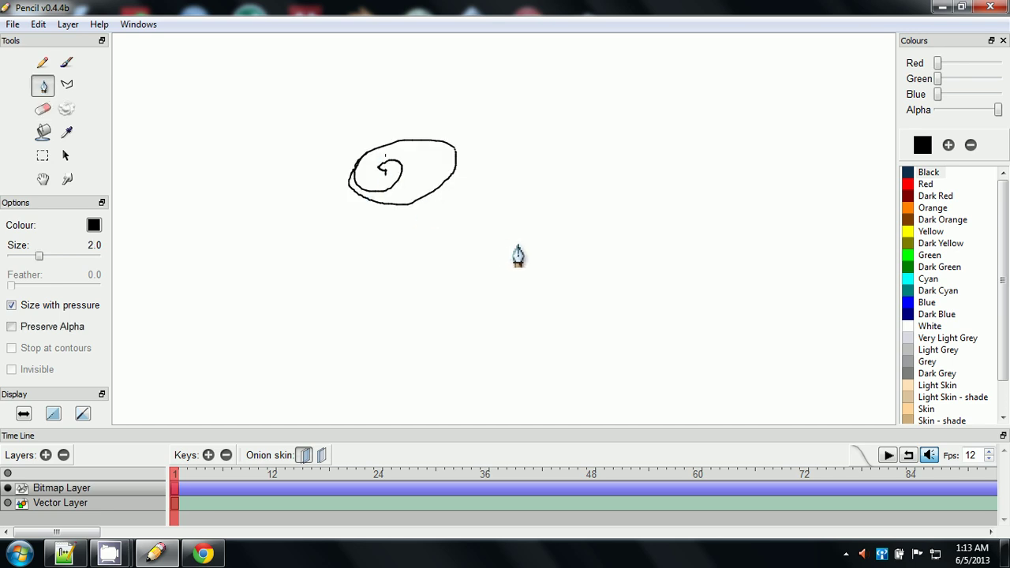
mouse_move(511, 212)
left_mouse_down()
mouse_move(507, 268)
mouse_move(505, 251)
left_mouse_up()
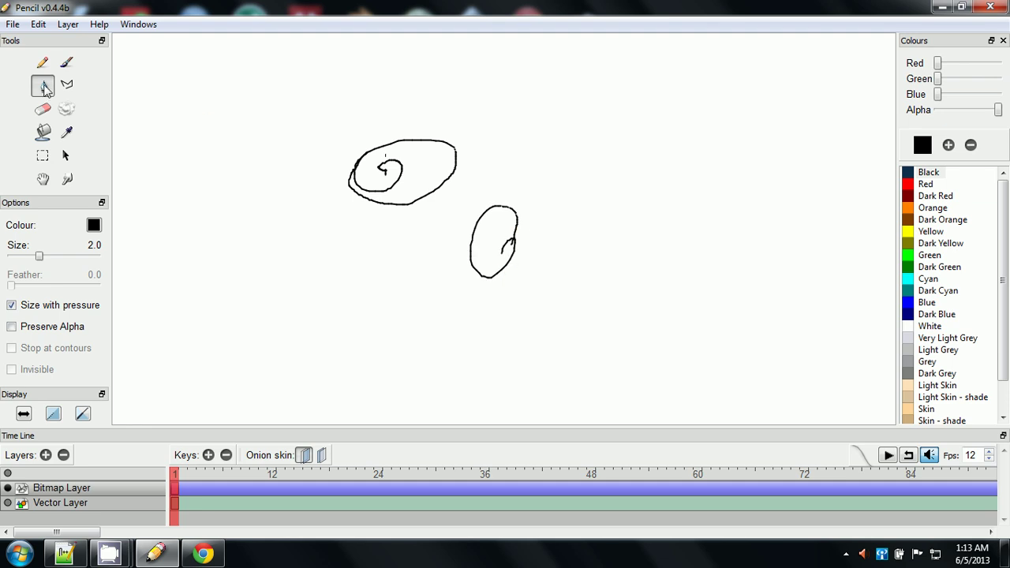
Step: Paint a large soft blue blob at upper left with the Brush, then return to the Pencil tool
left_click(66, 62)
mouse_move(268, 98)
left_mouse_down()
mouse_move(343, 97)
mouse_move(300, 65)
left_mouse_up()
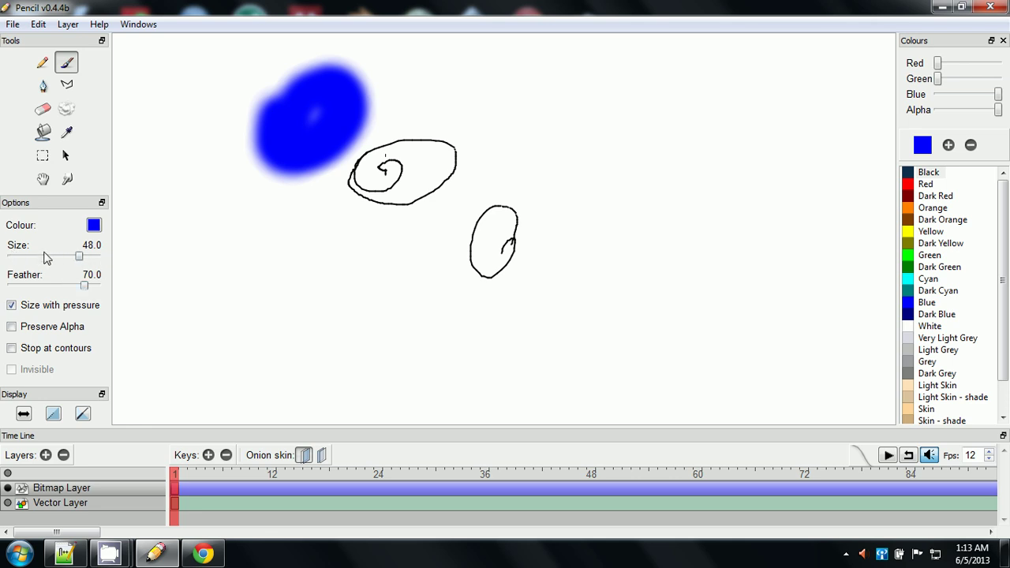
left_click(44, 87)
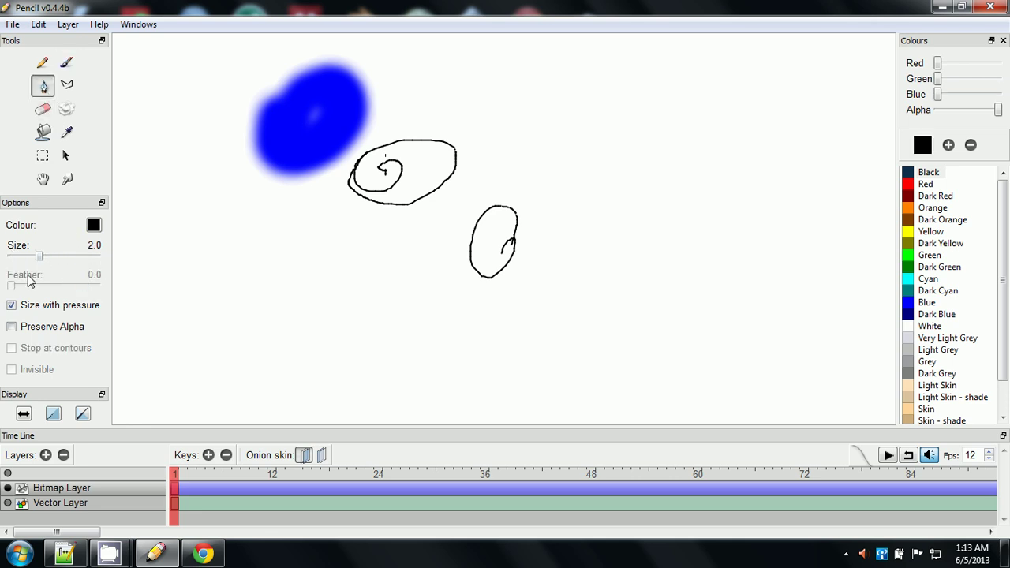
left_click(43, 63)
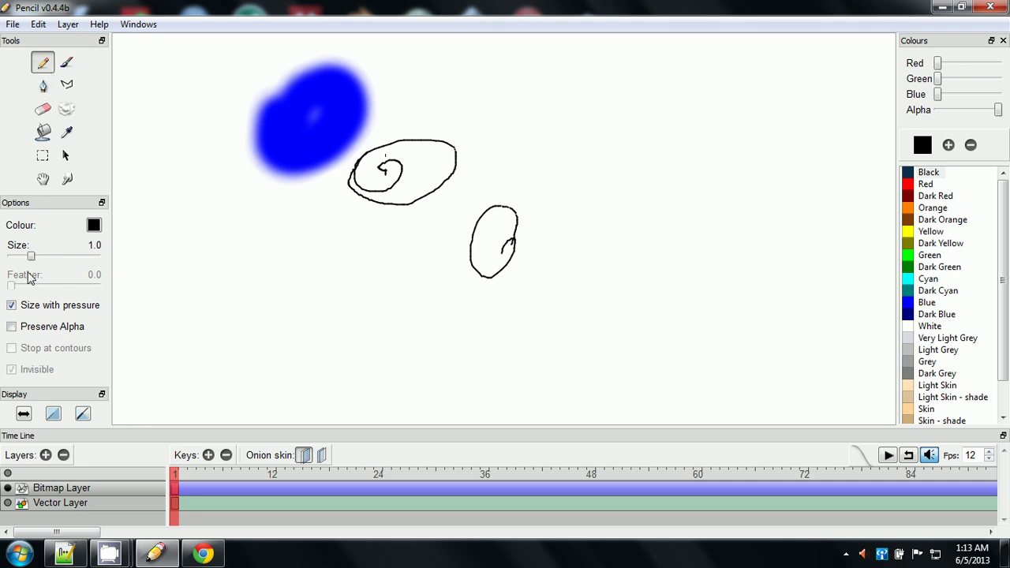
Step: Draw a triangle-shaped polyline near the top of the canvas with the Polyline tool
left_click(44, 87)
left_click(44, 65)
left_click(69, 89)
left_click(540, 72)
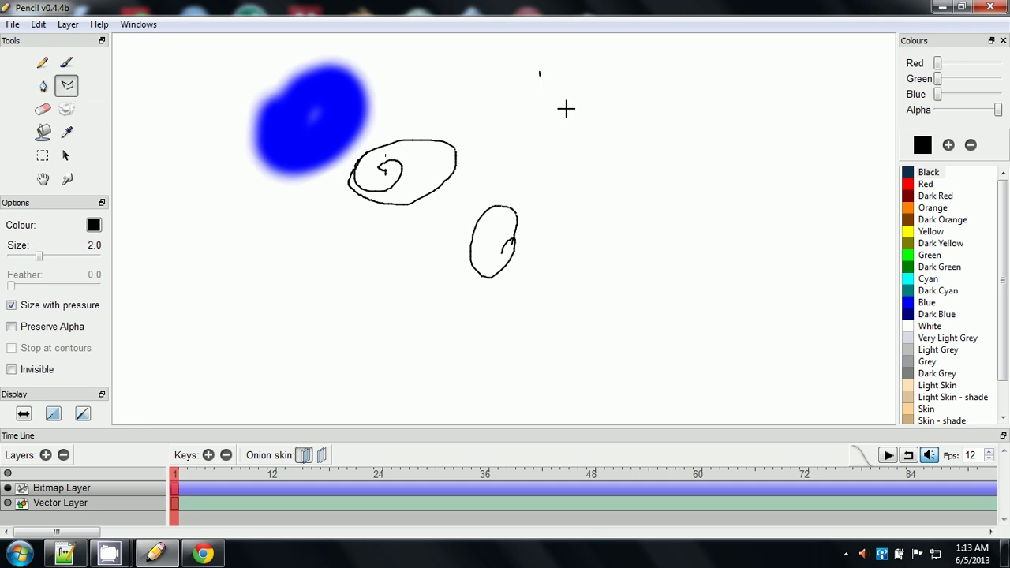
double_click(670, 164)
left_click(670, 164)
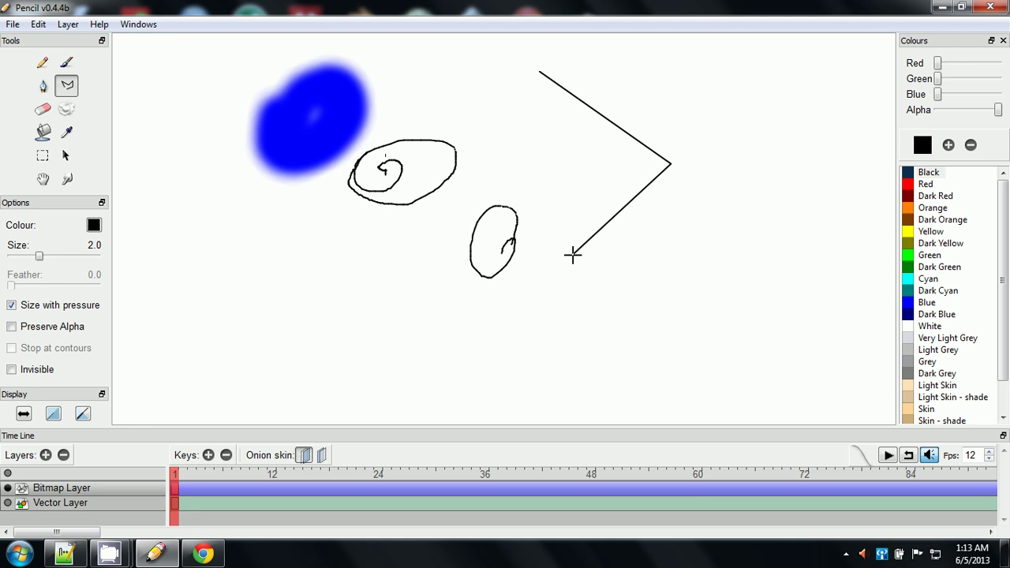
left_click(573, 254)
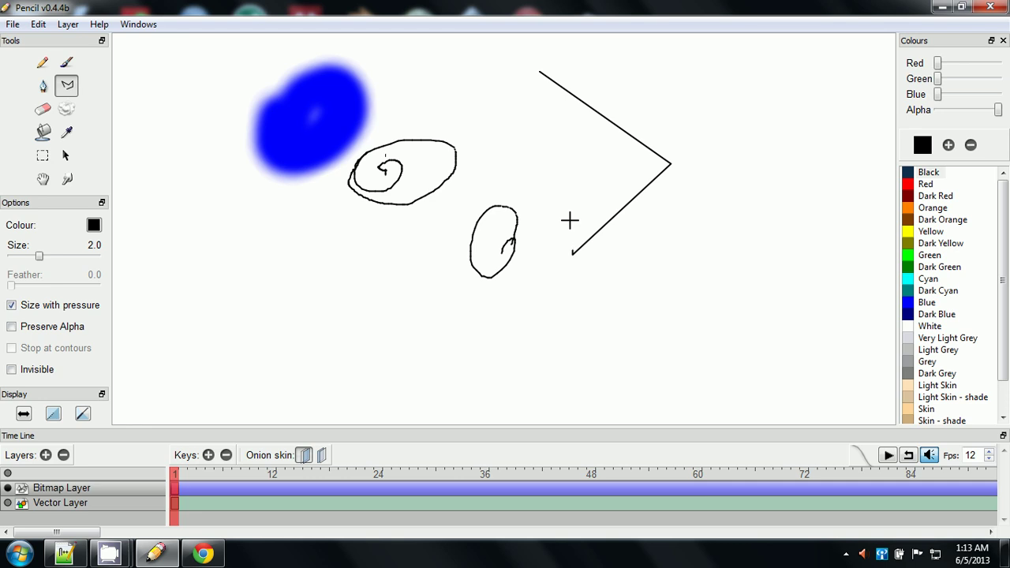
left_click(514, 95)
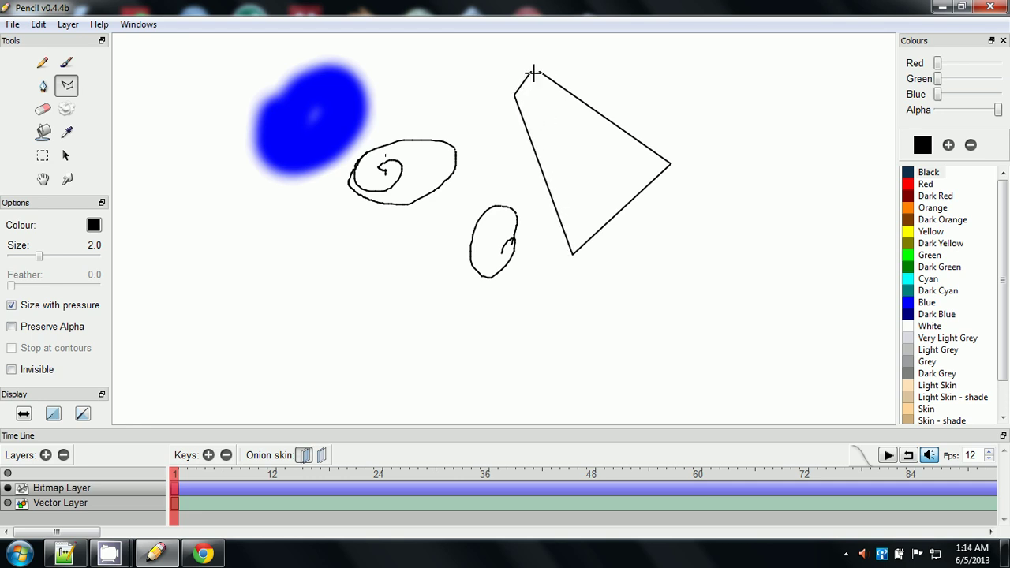
double_click(539, 75)
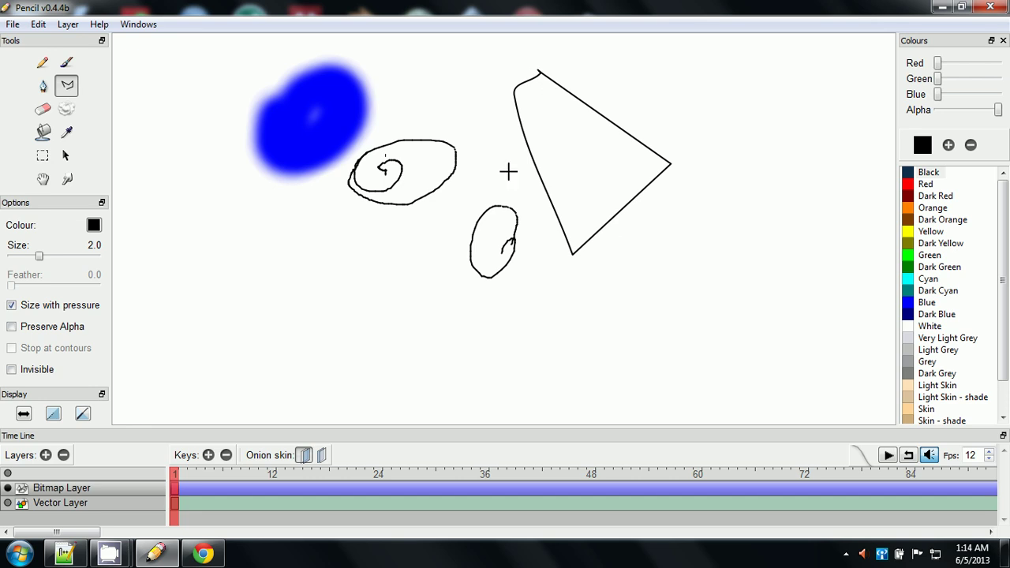
Step: Start a zigzag polyline at lower right with five angular vertices
left_click(675, 320)
left_click(711, 240)
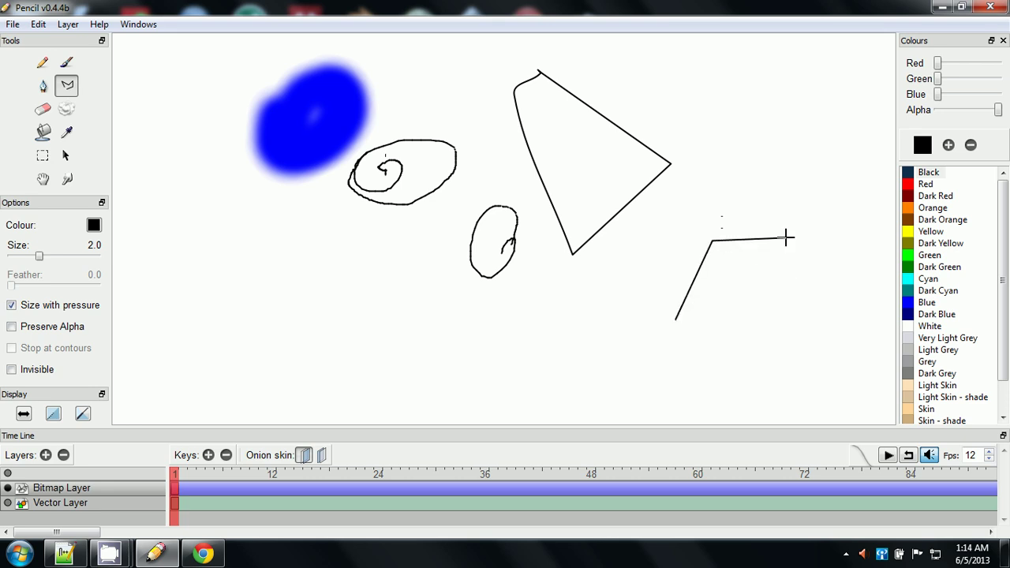
left_click(783, 239)
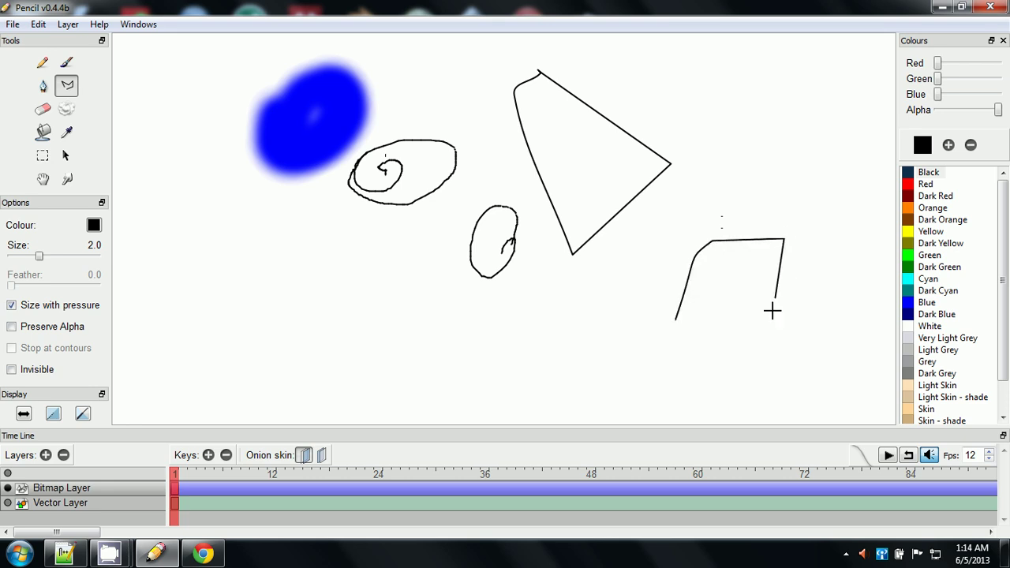
left_click(710, 306)
left_click(805, 313)
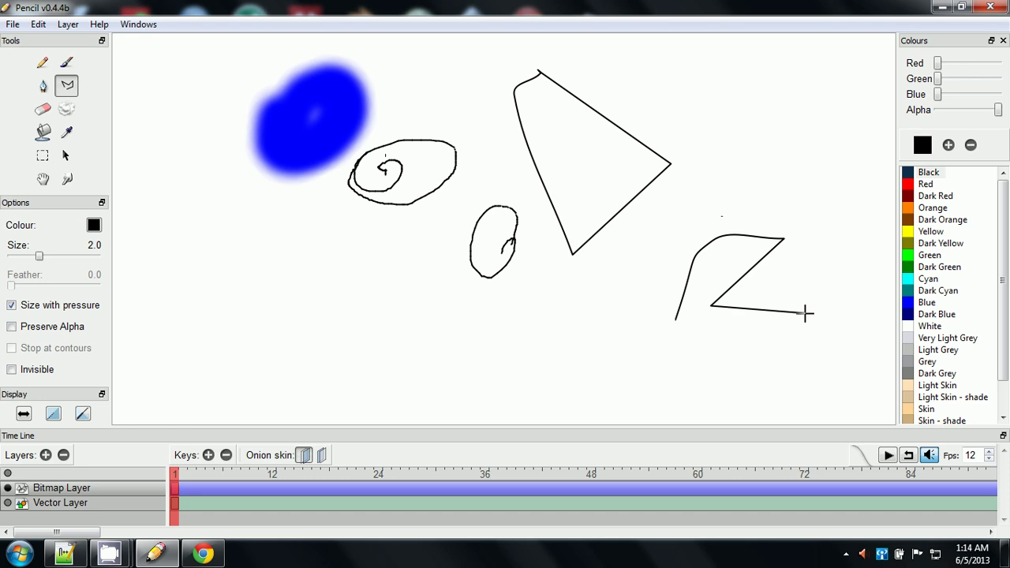
left_click(798, 228)
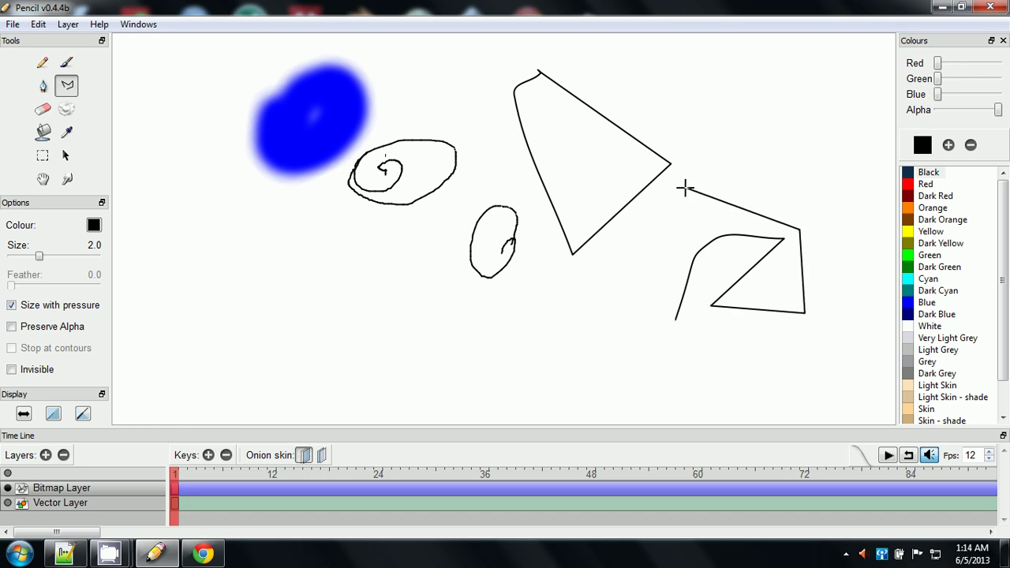
Step: Undo the triangle, blue blob, oval and spiral, then extend the polyline leftward and finish it
key("ctrl+z")
key("ctrl+z")
key("ctrl+z")
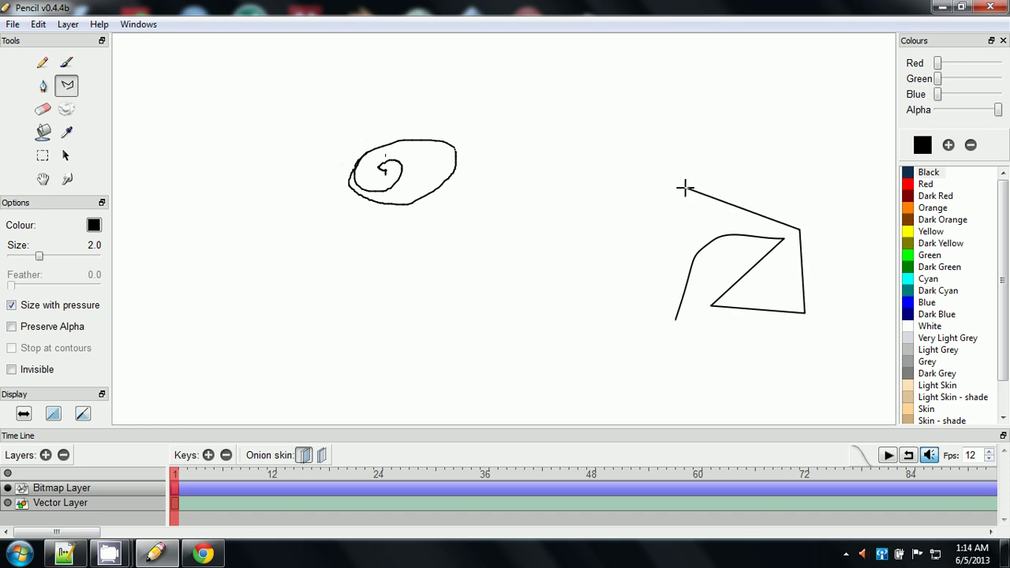
key("ctrl+z")
key("ctrl+z")
key("ctrl+z")
left_click(684, 187)
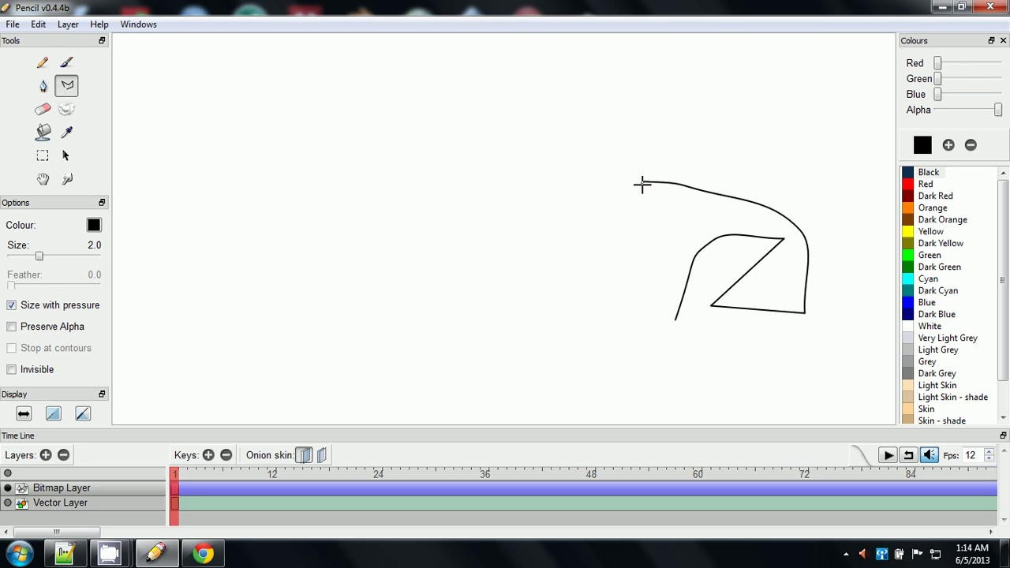
left_click(510, 202)
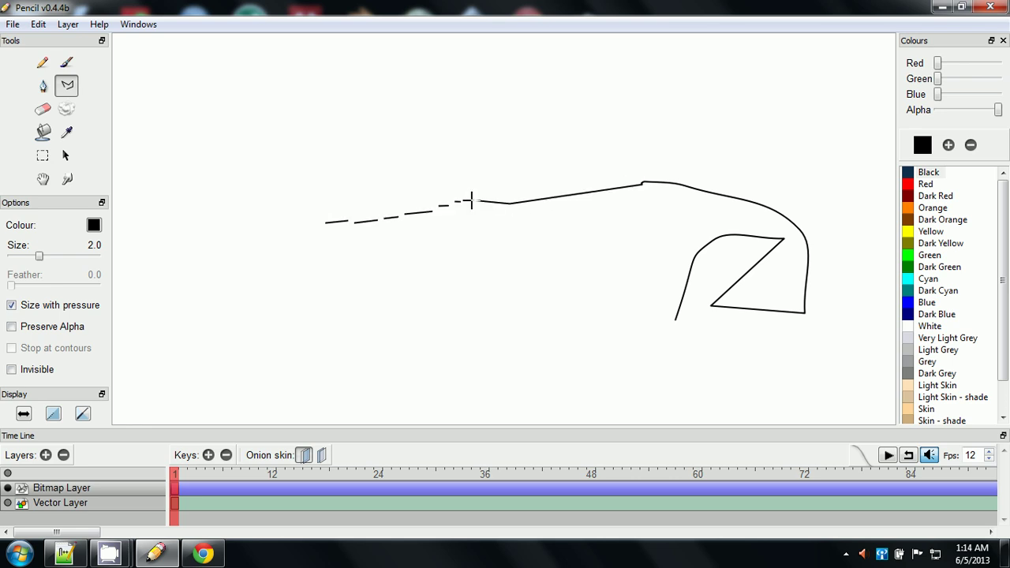
left_click(471, 201)
double_click(479, 217)
Step: Erase the long line with the Eraser enlarged to size 200
left_click(44, 110)
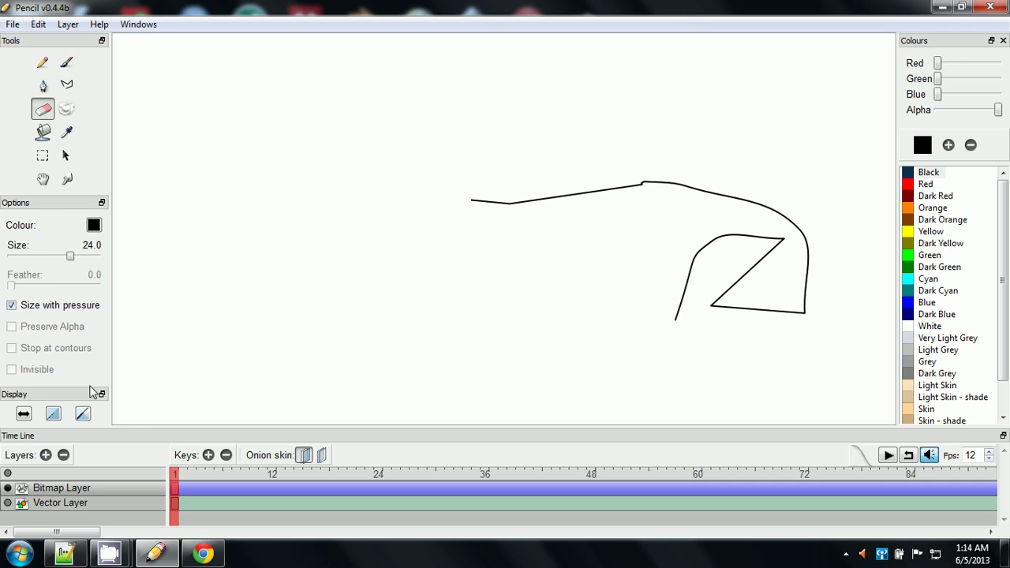
left_click_drag(71, 256, 113, 262)
mouse_move(577, 128)
left_mouse_down()
mouse_move(400, 145)
mouse_move(758, 167)
mouse_move(563, 219)
left_mouse_up()
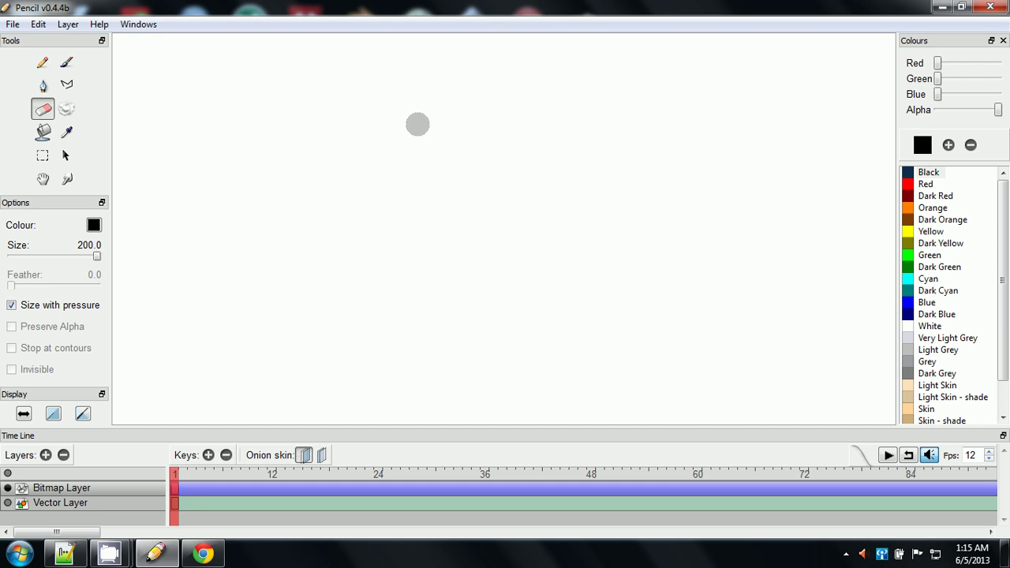
Step: Sketch a freehand stroke and looping spiral with the Pencil, then wipe the canvas with Clear
left_click(42, 63)
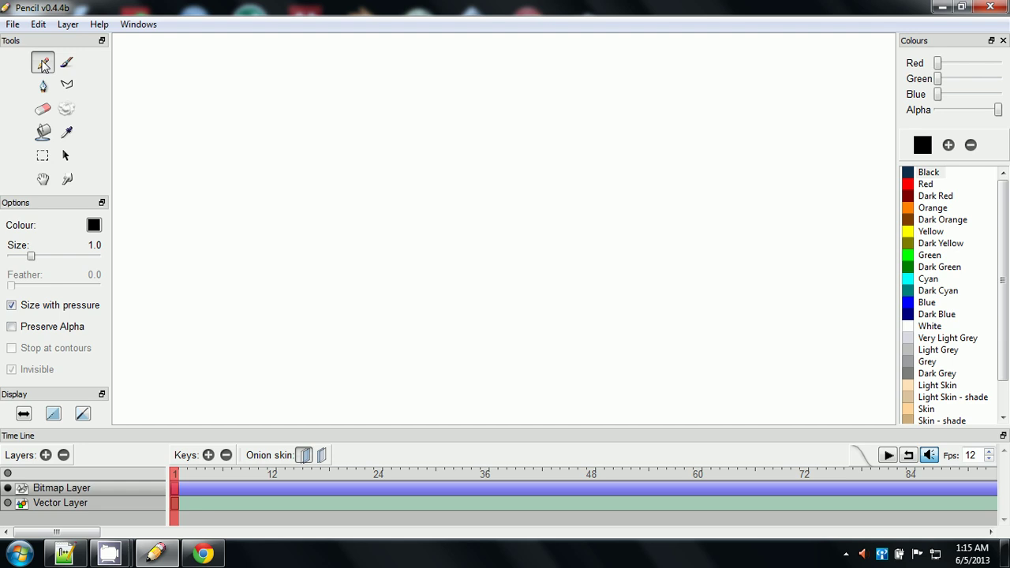
left_click(44, 64)
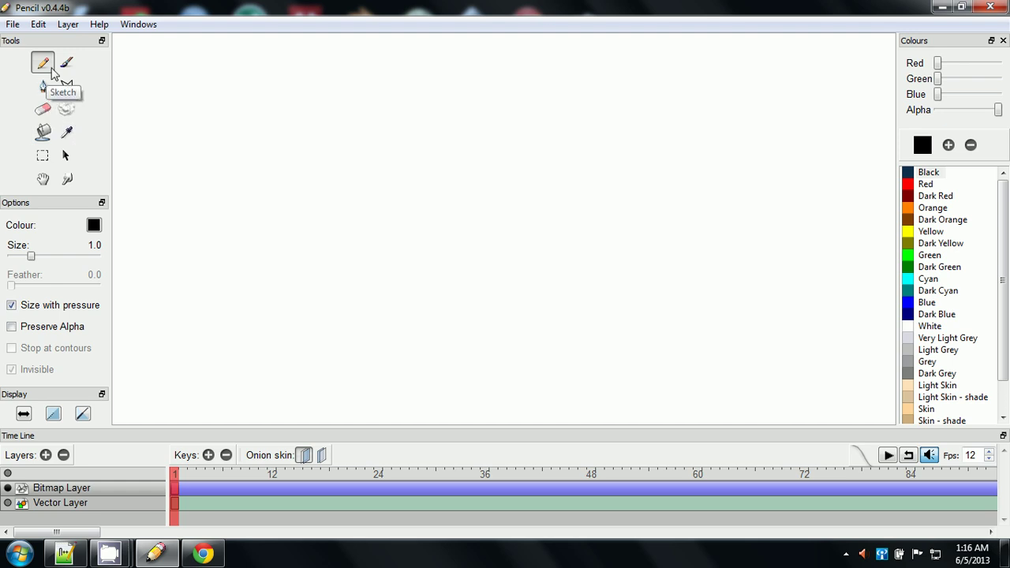
left_click_drag(283, 159, 345, 245)
mouse_move(410, 310)
left_mouse_down()
mouse_move(489, 124)
mouse_move(531, 175)
left_mouse_up()
left_click(66, 111)
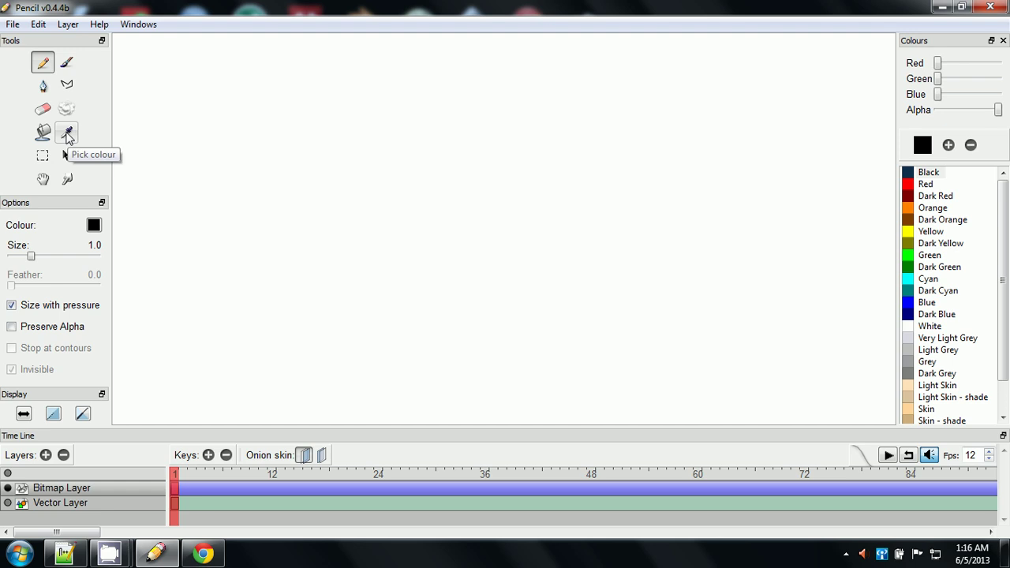
Step: Scribble looping ovals right of centre, then paint a soft blue Brush blob above them
left_click(911, 186)
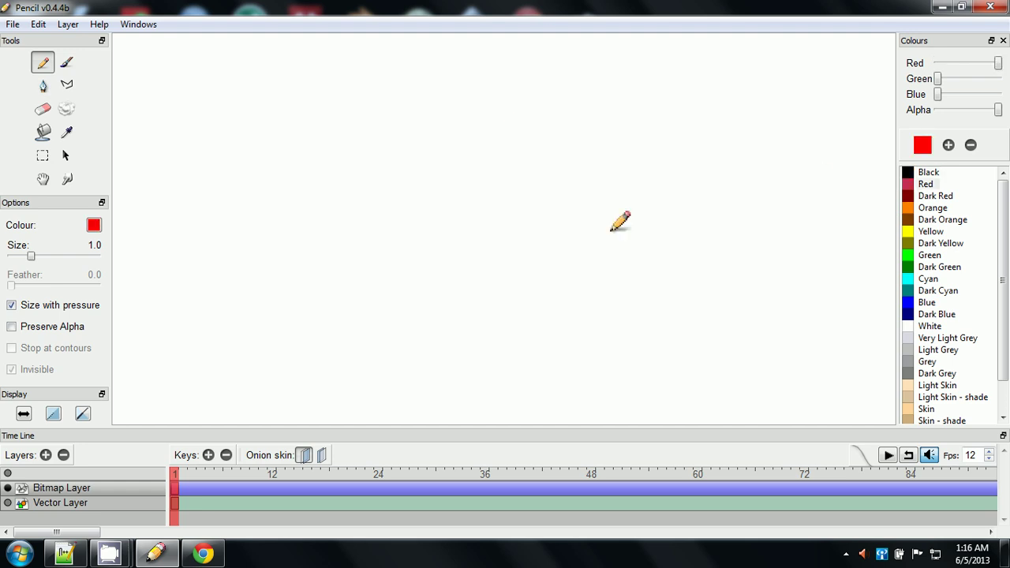
mouse_move(610, 230)
left_mouse_down()
mouse_move(615, 266)
mouse_move(679, 237)
mouse_move(648, 267)
mouse_move(682, 249)
left_mouse_up()
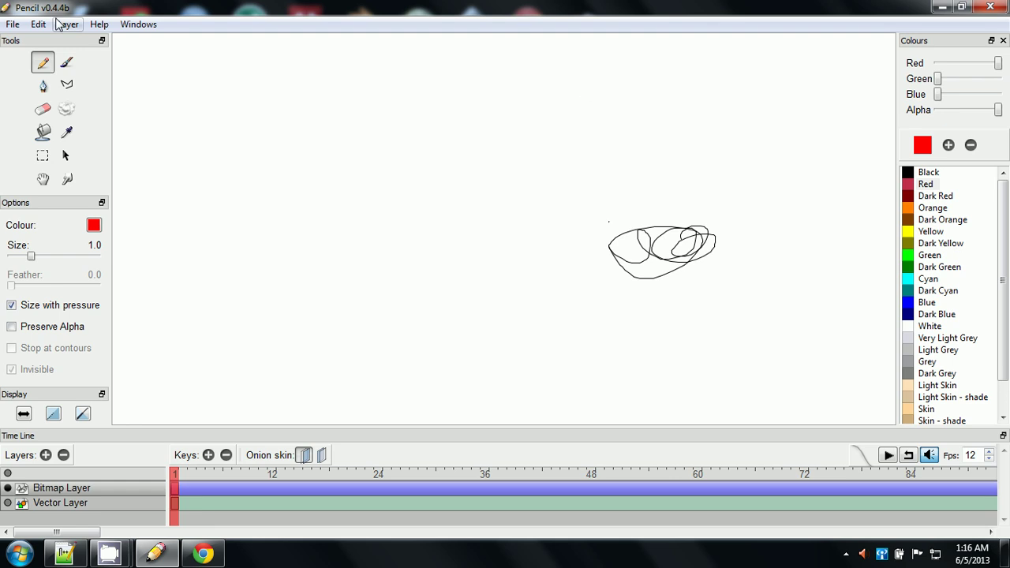
left_click(67, 64)
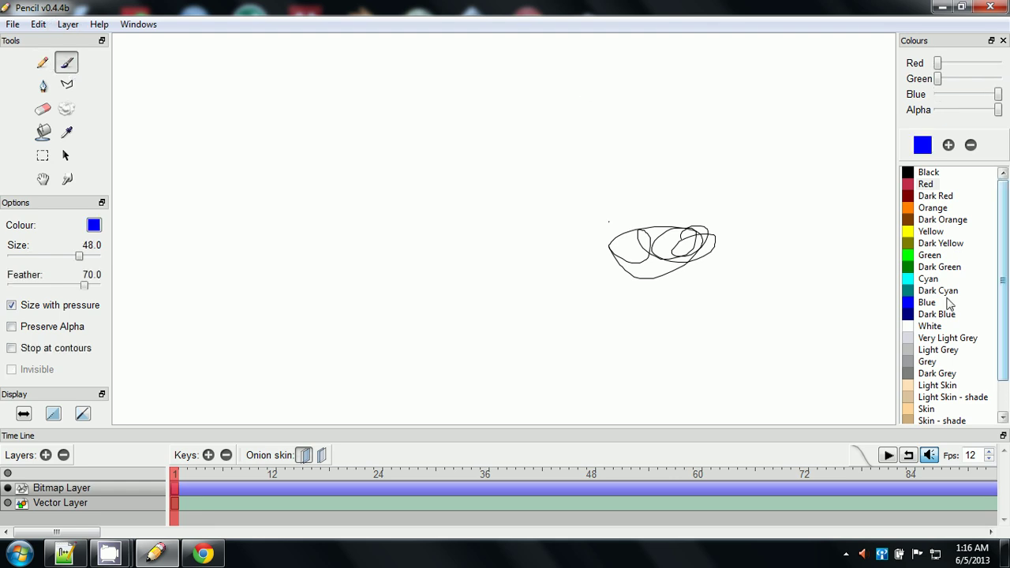
left_click(920, 309)
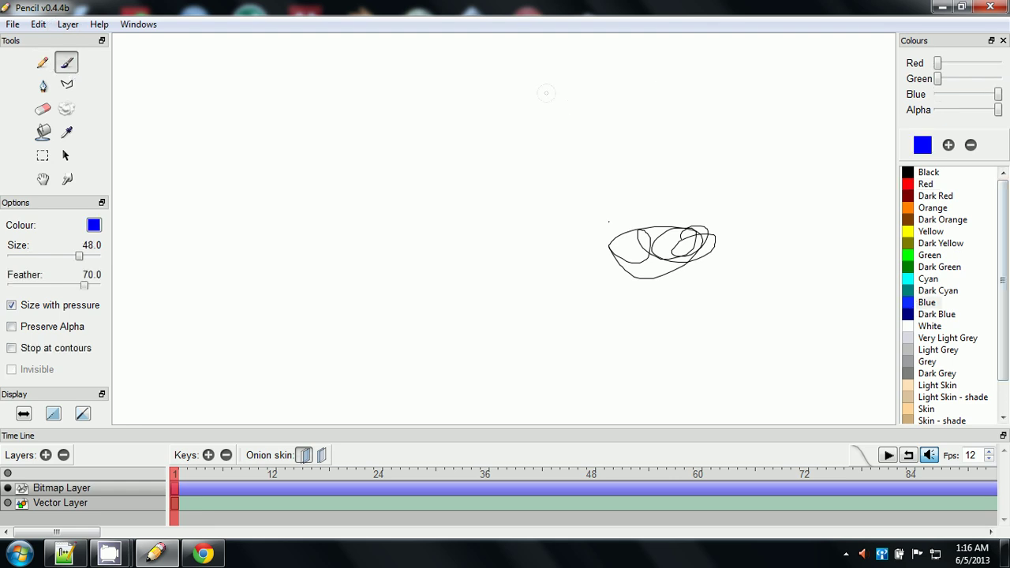
mouse_move(545, 93)
left_mouse_down()
mouse_move(630, 126)
mouse_move(600, 142)
left_mouse_up()
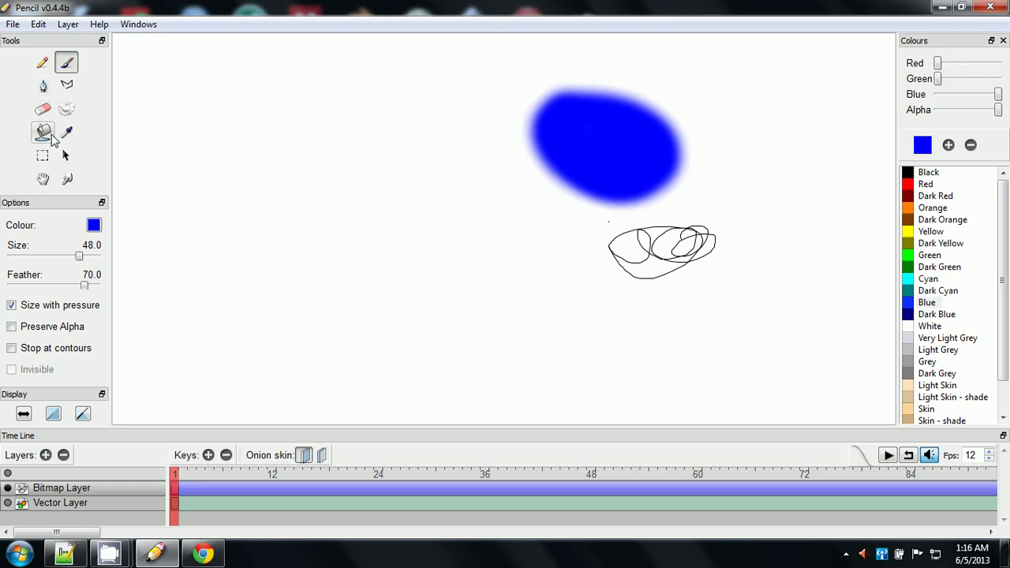
left_click(42, 156)
mouse_move(226, 128)
left_mouse_down()
mouse_move(293, 237)
mouse_move(387, 300)
left_mouse_up()
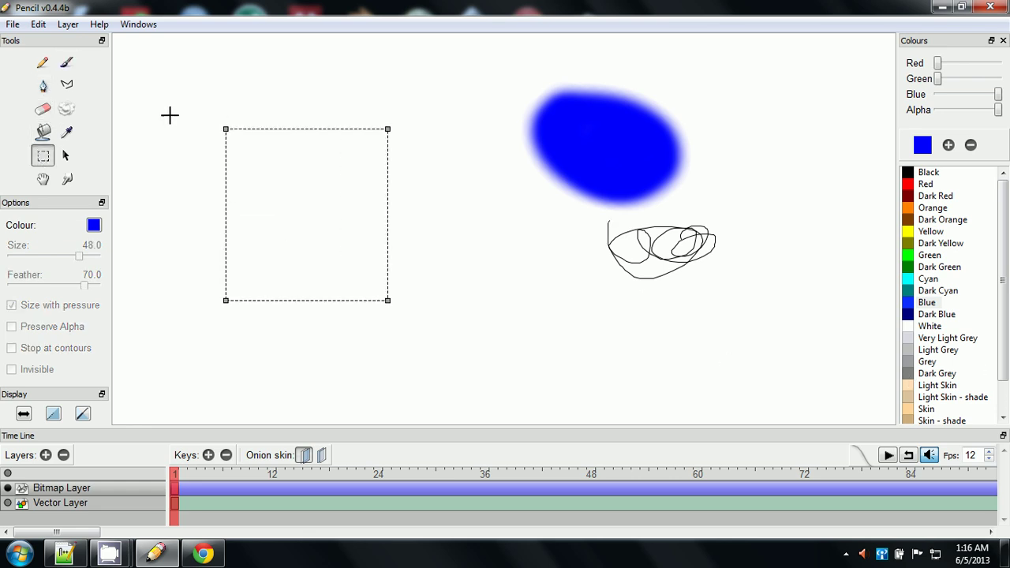
left_click(67, 131)
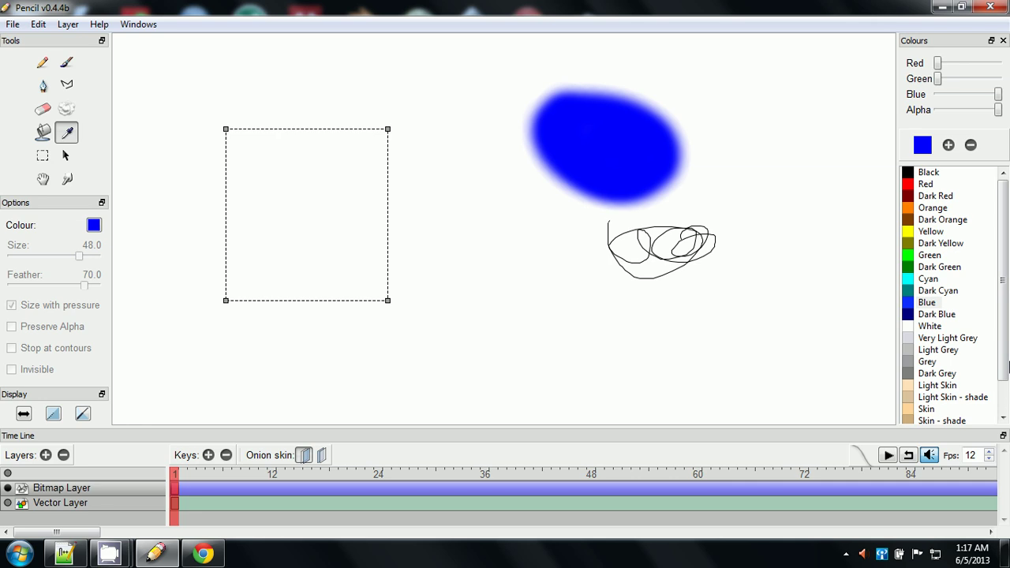
scroll(1008, 362, "down", 1)
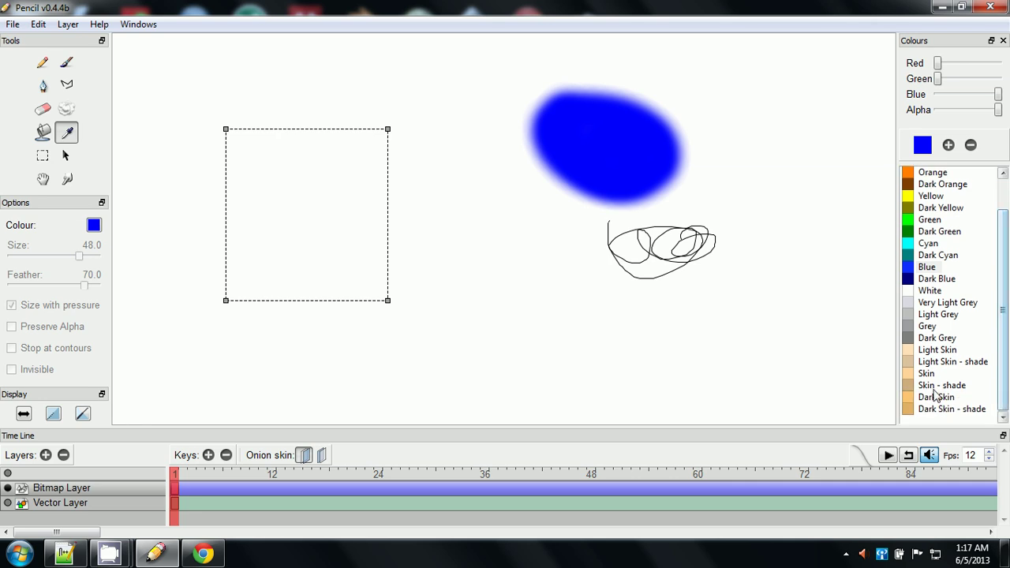
scroll(988, 236, "up", 1)
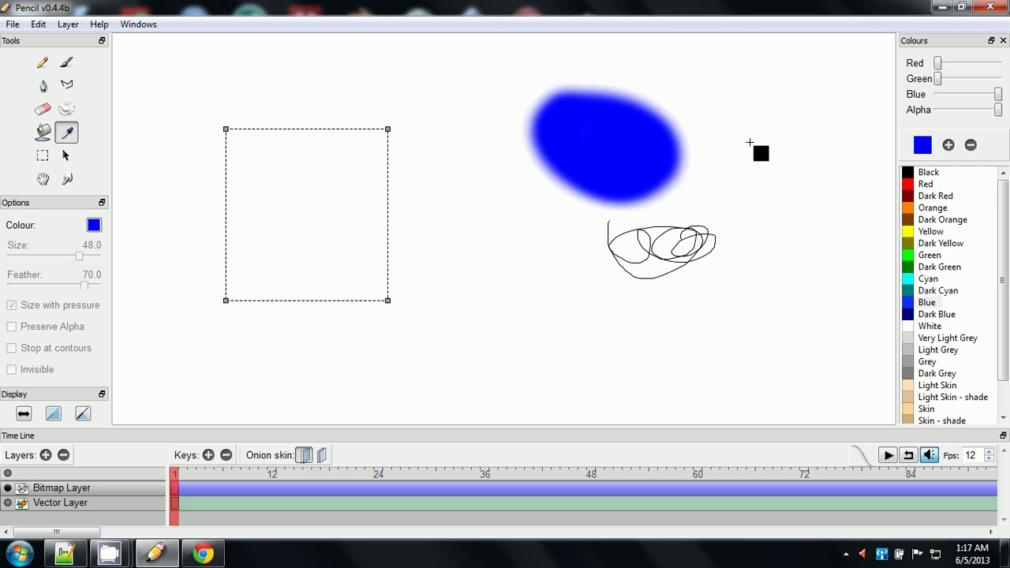
left_click(726, 150)
left_click(603, 146)
left_click_drag(94, 228, 956, 293)
Step: Pick pink (255, 64, 220), save it to custom colours and add it as Colour 24
left_click(948, 146)
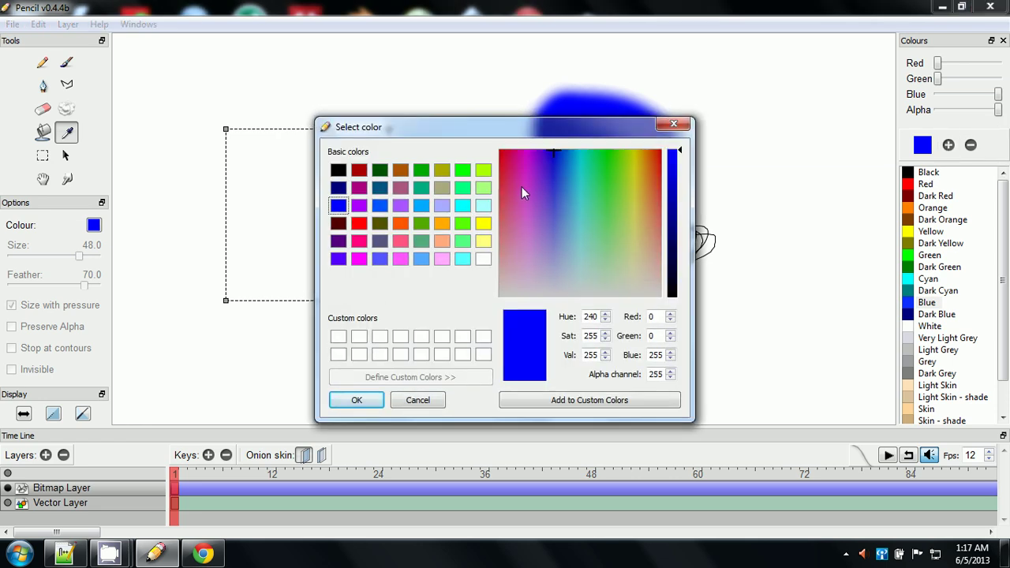
left_click(522, 186)
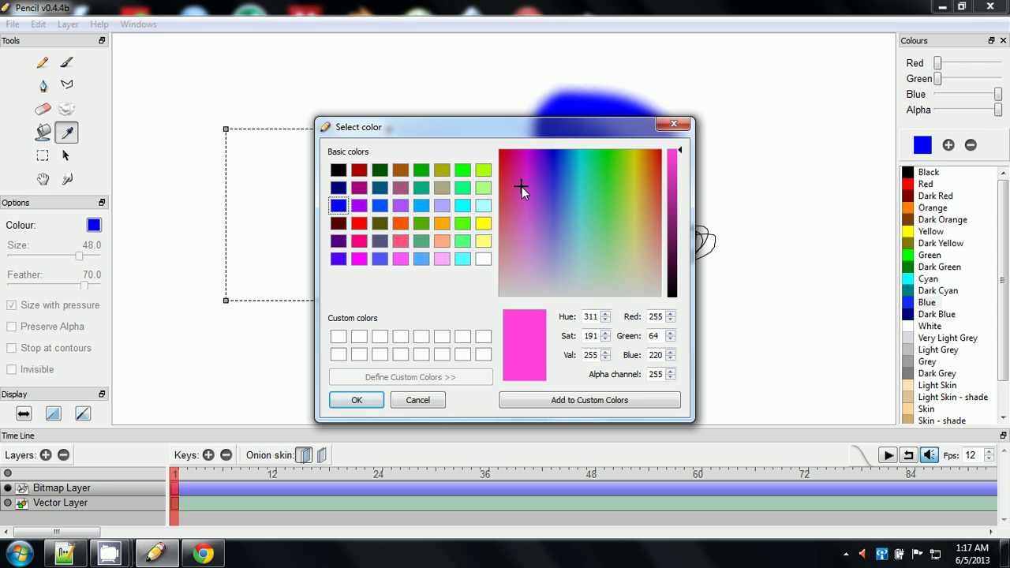
left_click(556, 400)
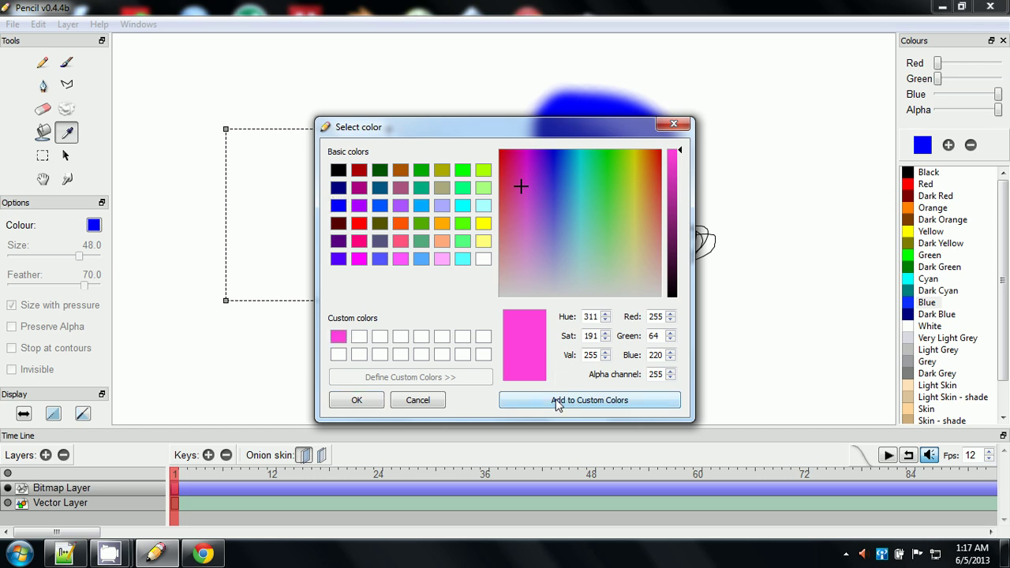
left_click(357, 399)
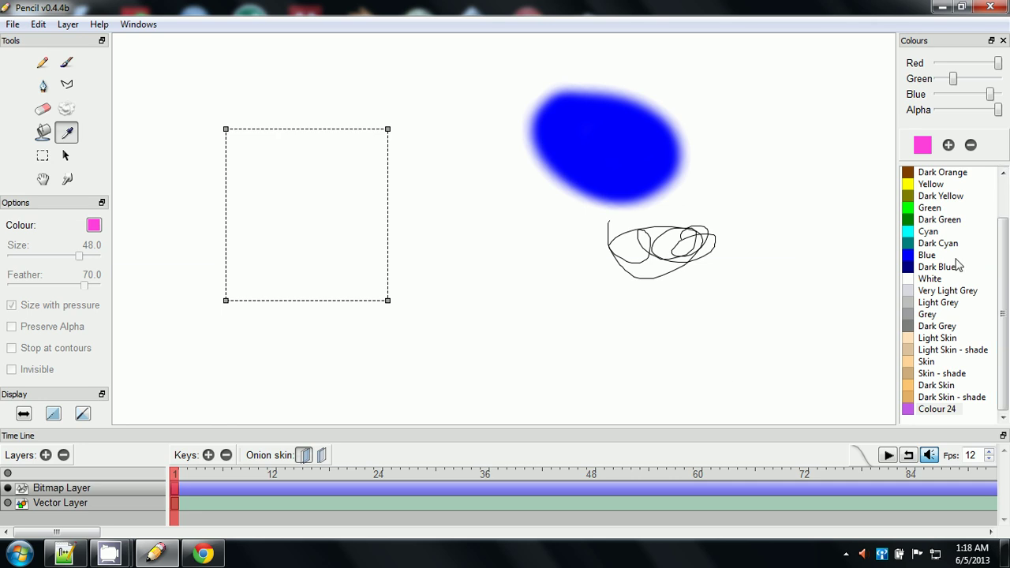
Step: Drop the empty dashed selection rectangle so only the blob and scribble remain
mouse_move(1006, 314)
left_mouse_down()
mouse_move(996, 244)
mouse_move(1003, 300)
left_mouse_up()
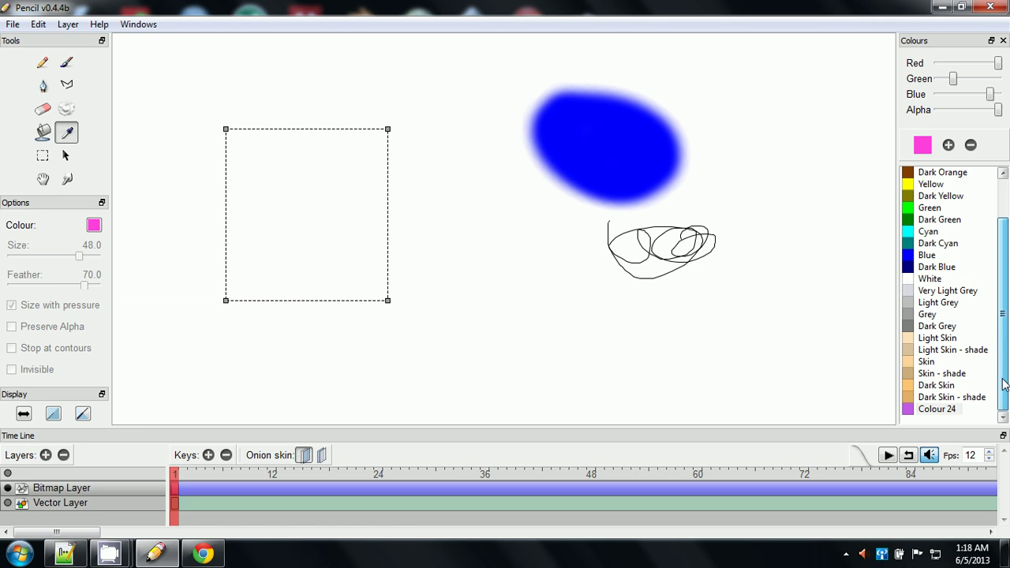
left_click(44, 156)
left_click(582, 167)
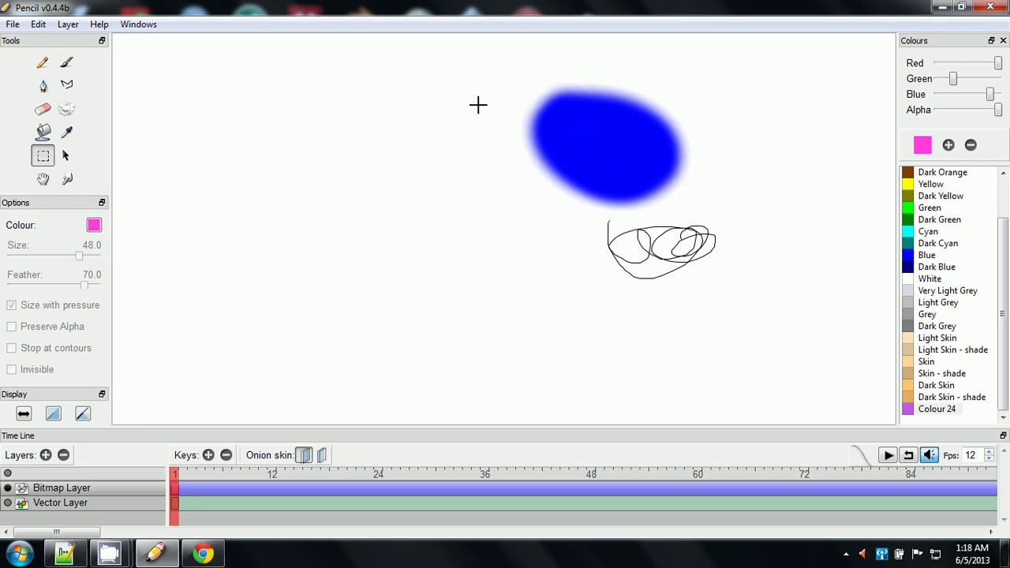
Step: Select an empty area, then the area around the blue blob, and pan the canvas slightly
left_click(66, 156)
left_click(43, 156)
left_click_drag(251, 145, 367, 254)
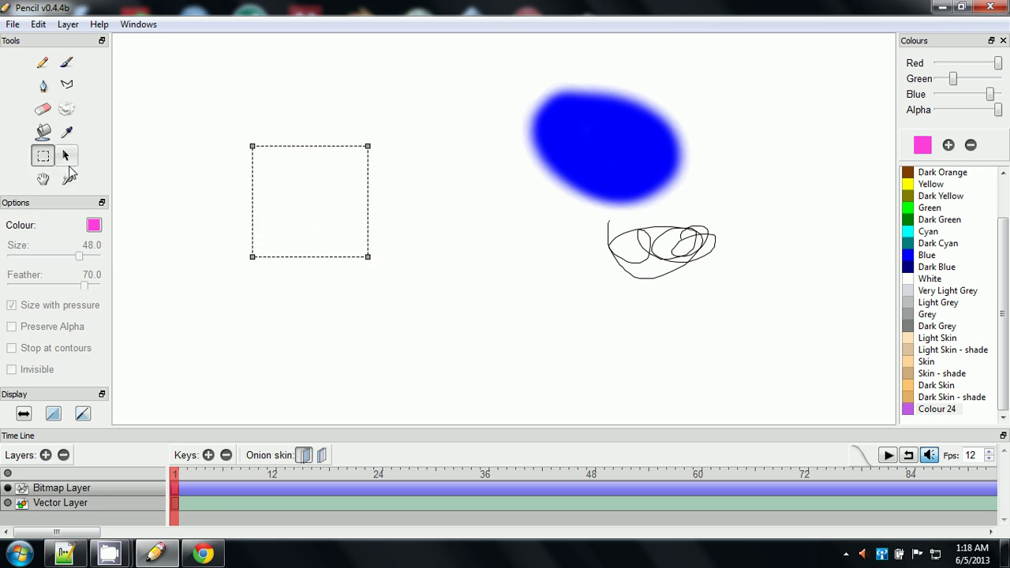
left_click(67, 156)
left_click(42, 155)
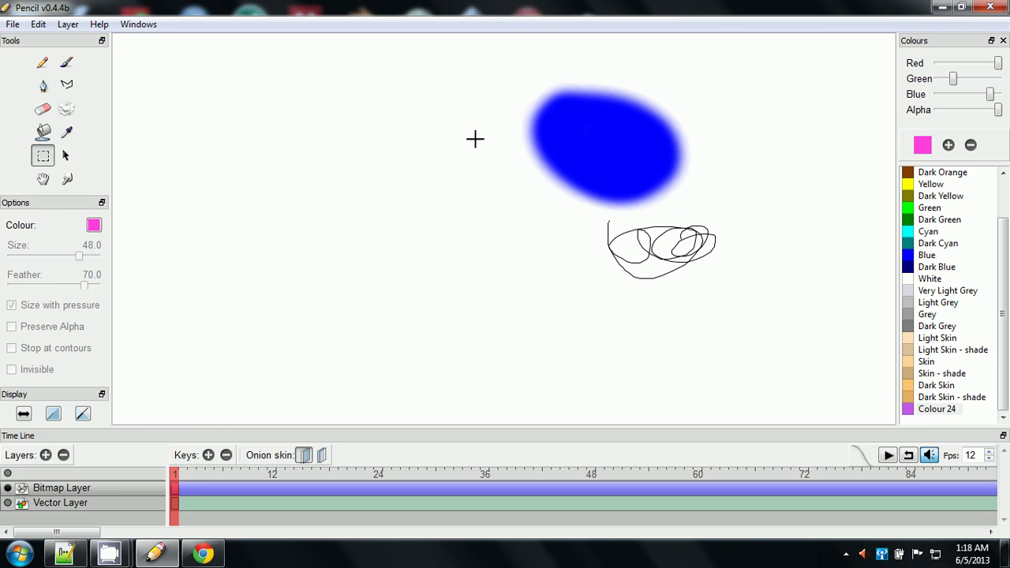
left_click_drag(508, 53, 687, 175)
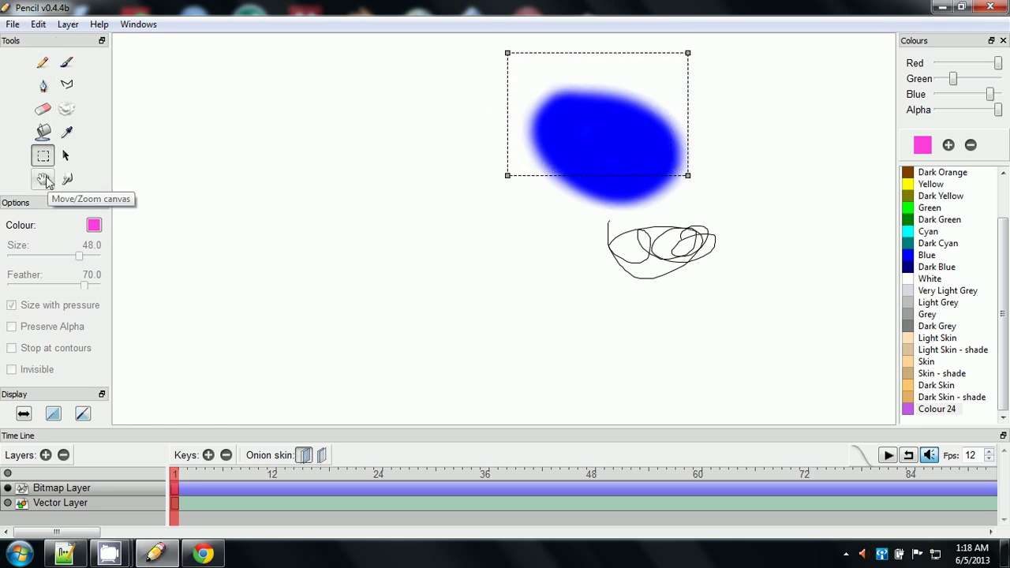
left_click(43, 179)
mouse_move(611, 131)
left_mouse_down()
mouse_move(516, 133)
mouse_move(507, 165)
mouse_move(551, 153)
left_mouse_up()
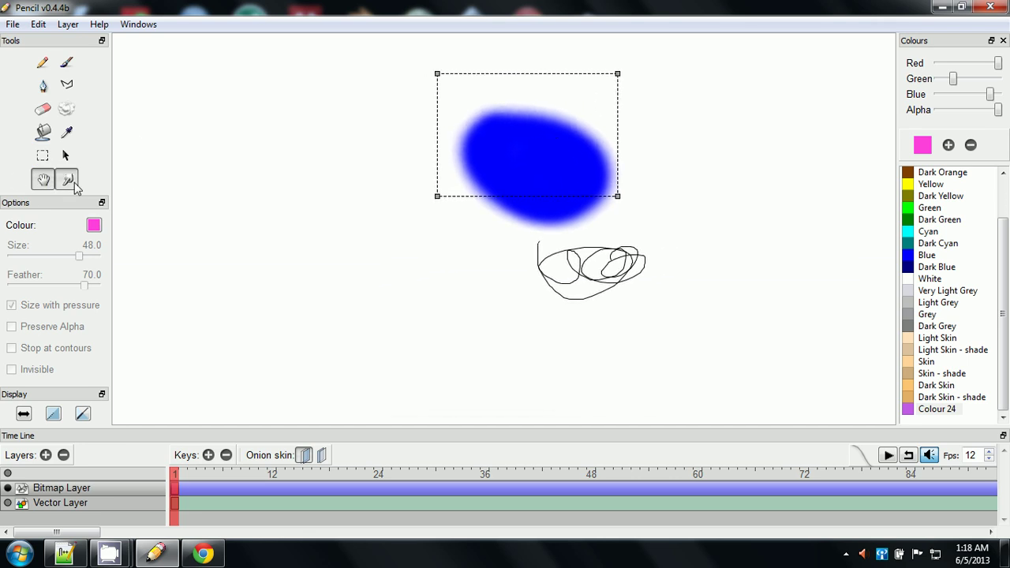
Step: Draw a blue polyline leaf outline with a small branched stem on the canvas's left
left_click(74, 181)
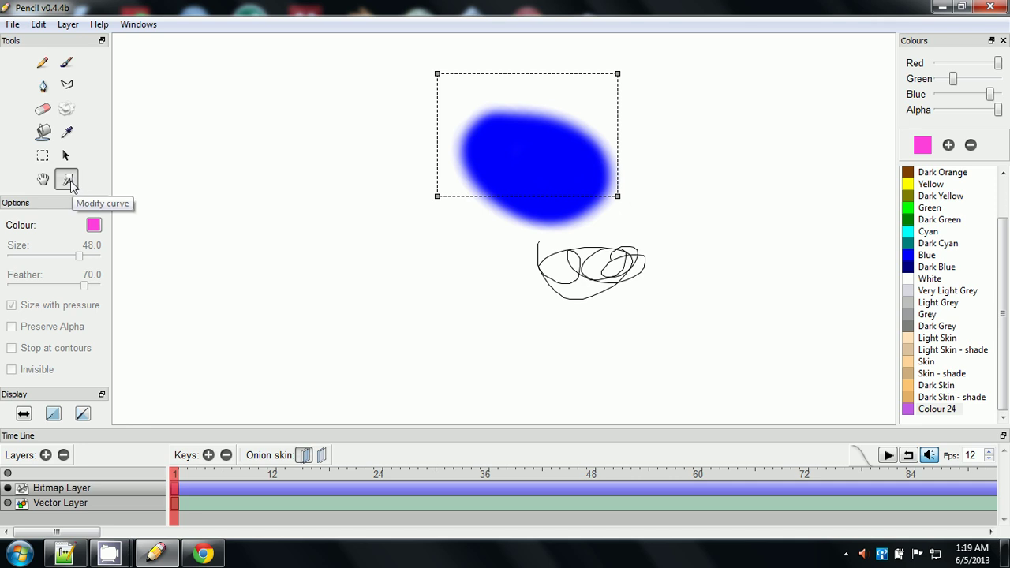
left_click(67, 84)
left_click(234, 129)
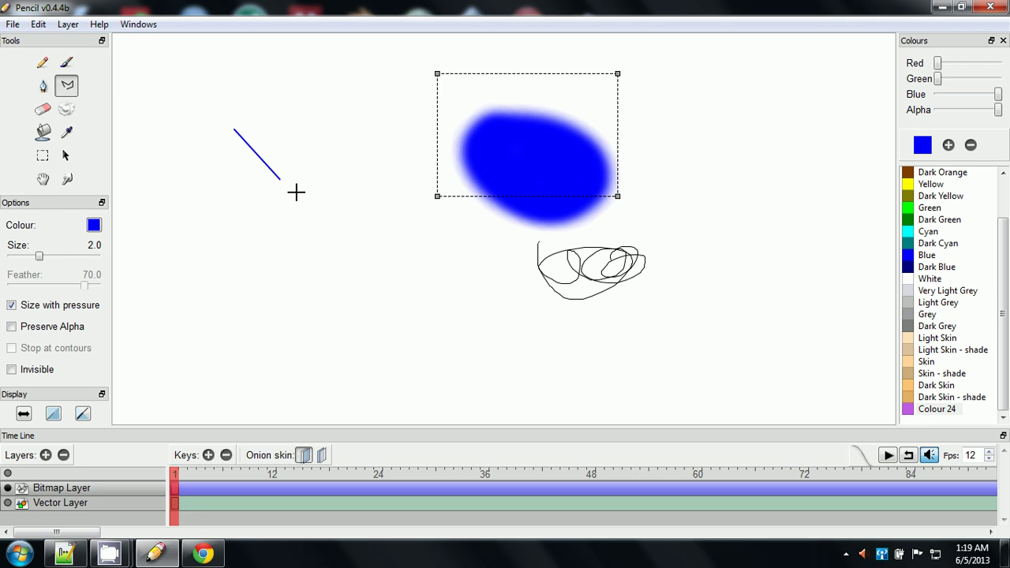
left_click(343, 209)
left_click(274, 323)
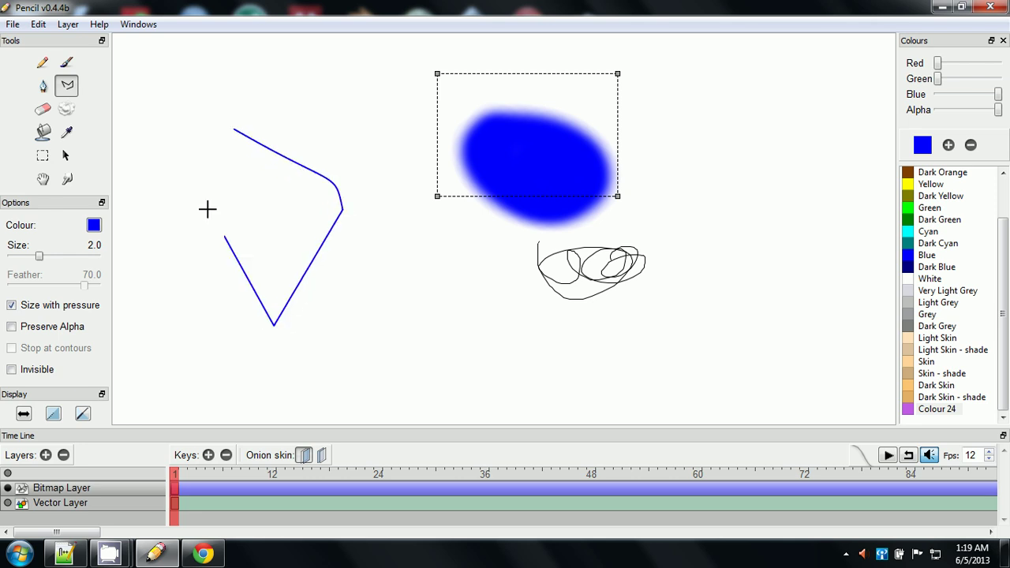
left_click(197, 201)
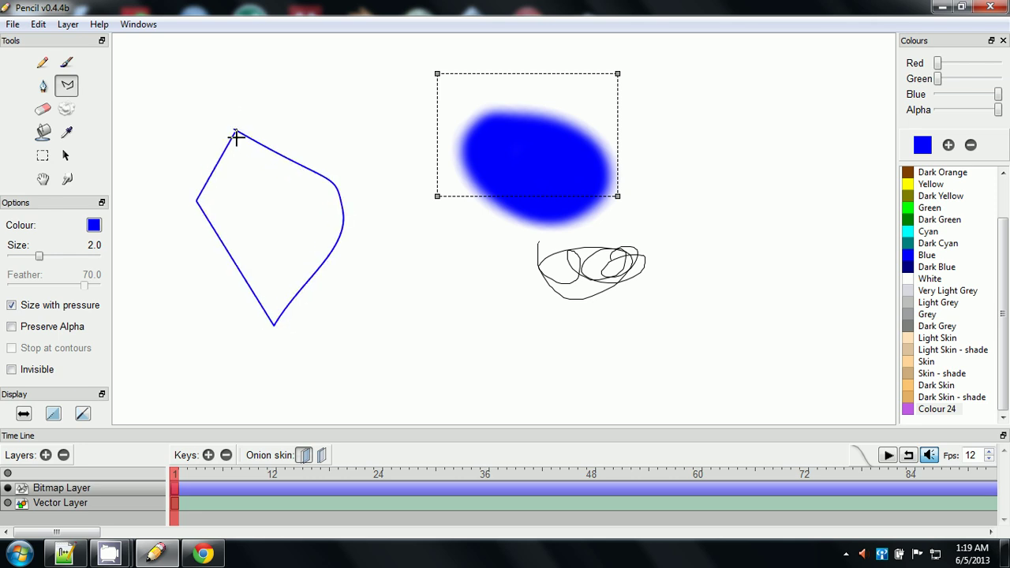
left_click(235, 137)
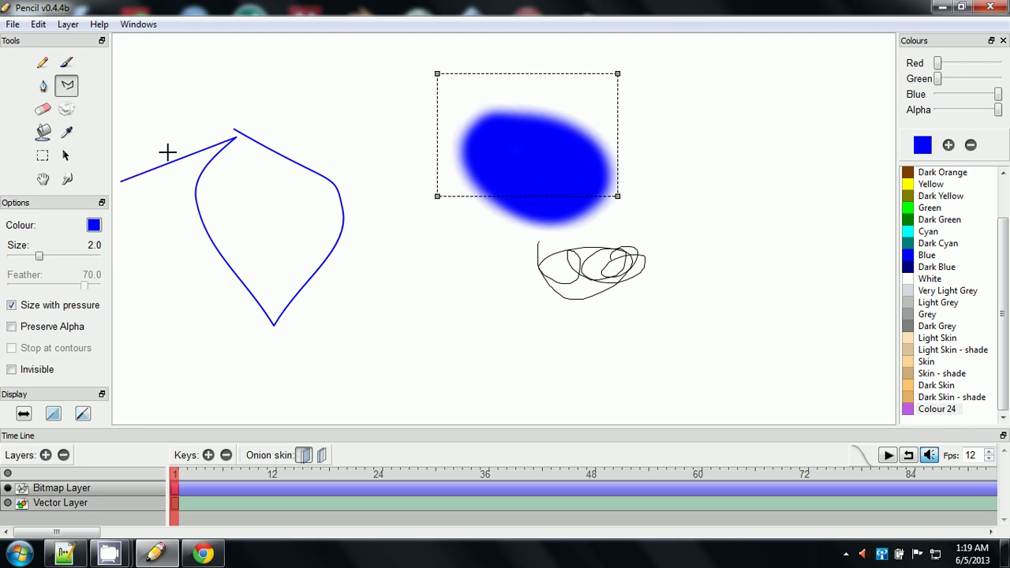
left_click(251, 82)
left_click(239, 95)
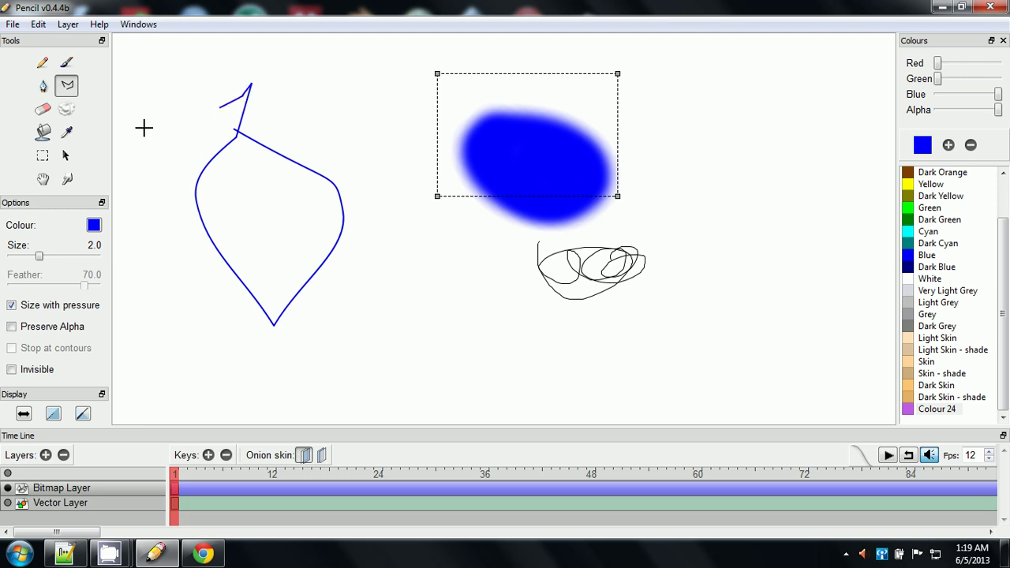
left_click(67, 179)
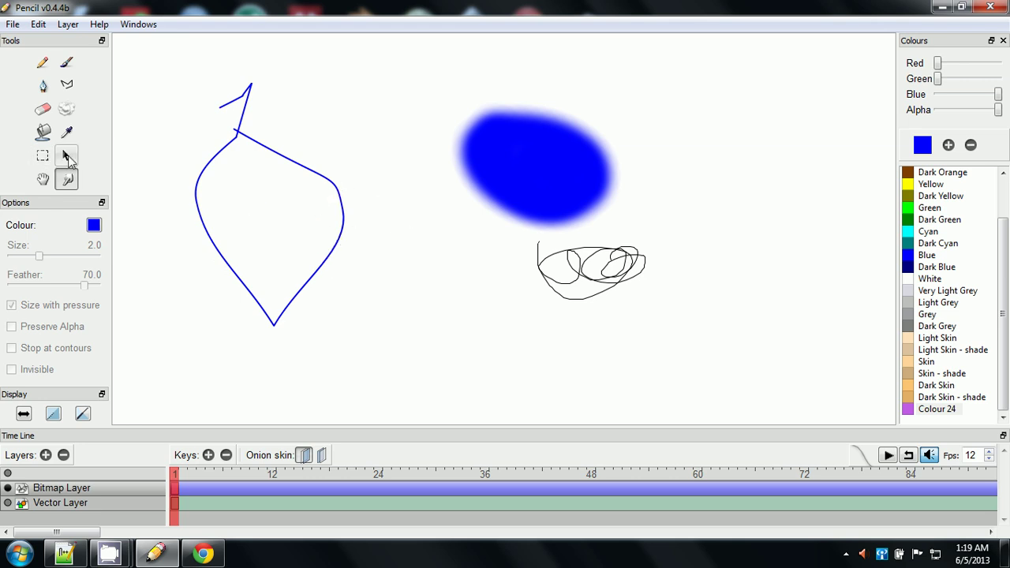
Step: Select the whole leaf drawing, move it slightly left, and pan the view down a little
left_click(43, 156)
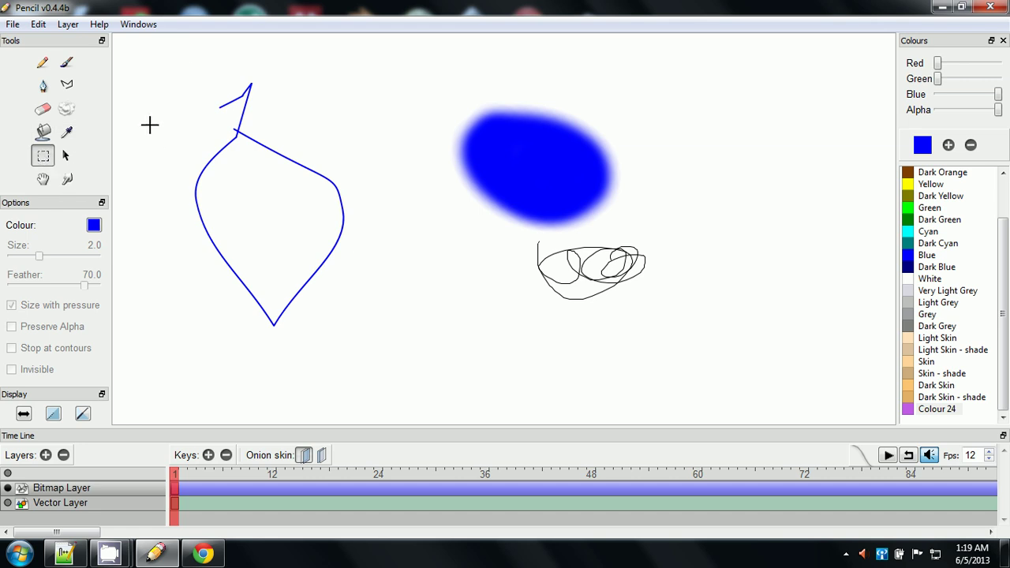
mouse_move(190, 74)
left_mouse_down()
mouse_move(307, 324)
mouse_move(398, 360)
left_mouse_up()
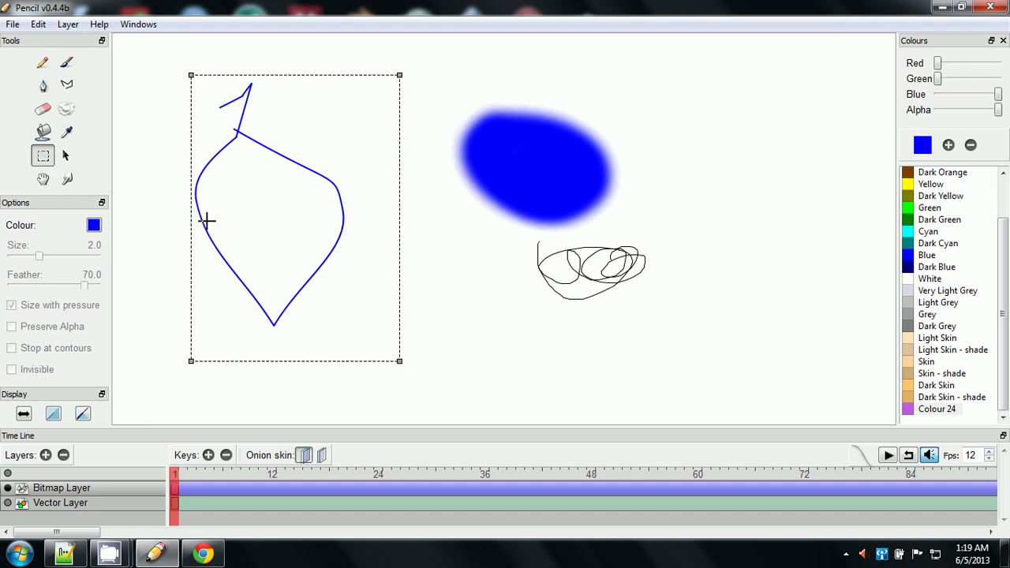
left_click(68, 180)
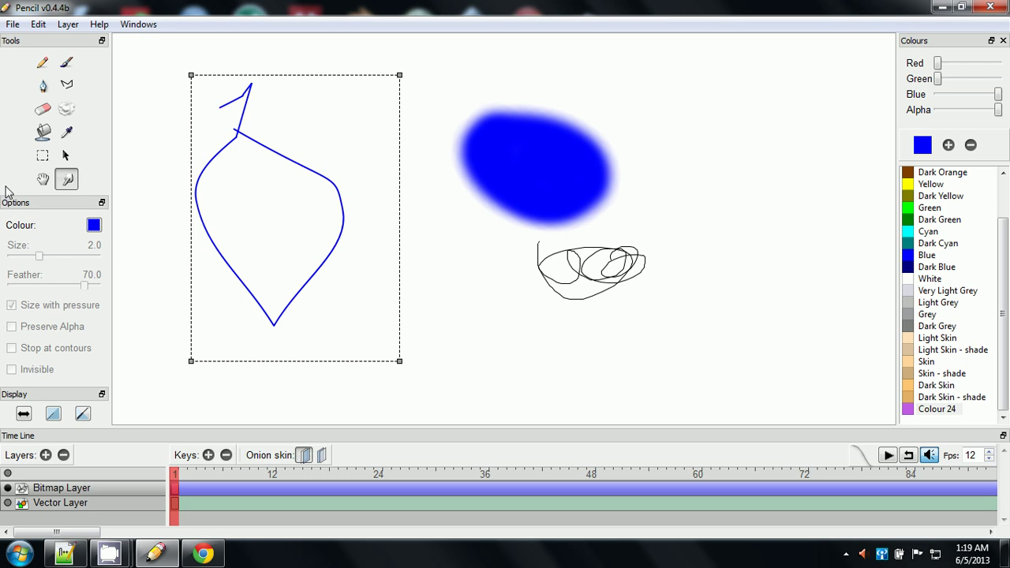
left_click(66, 155)
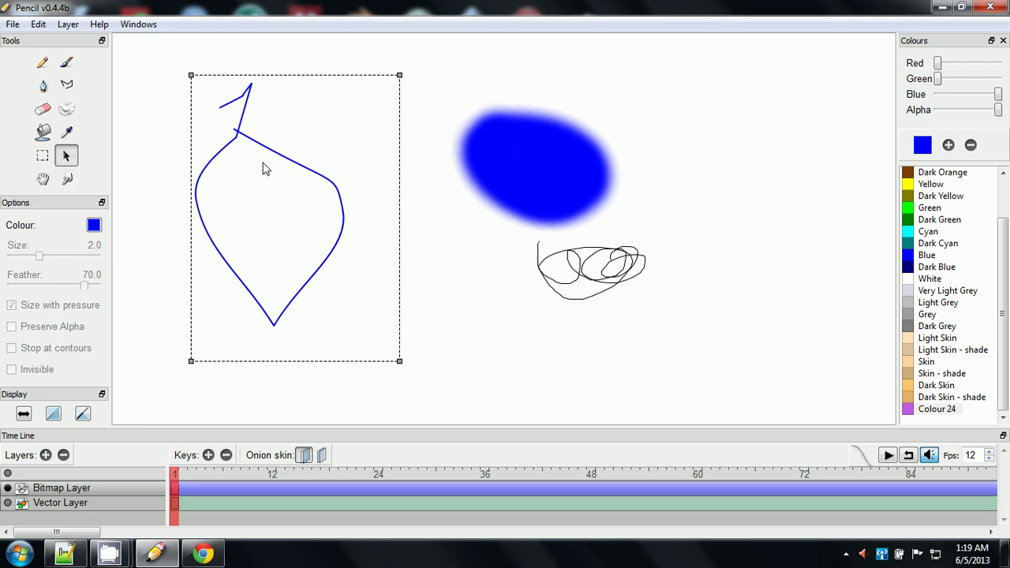
left_click_drag(264, 152, 179, 162)
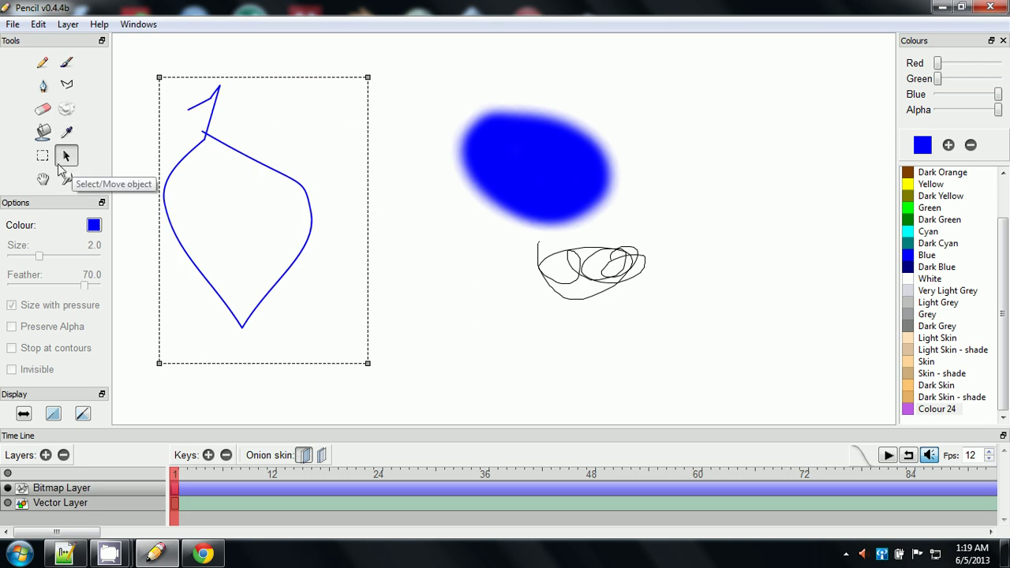
left_click(44, 179)
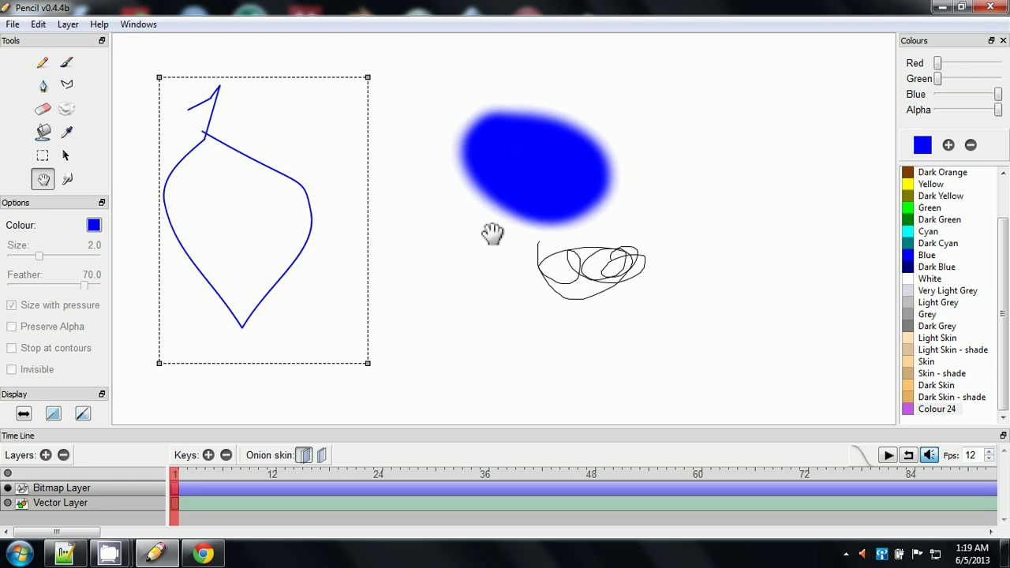
mouse_move(518, 250)
left_mouse_down()
mouse_move(687, 236)
mouse_move(635, 319)
mouse_move(557, 336)
mouse_move(624, 216)
mouse_move(541, 308)
mouse_move(552, 254)
mouse_move(480, 255)
mouse_move(515, 268)
left_mouse_up()
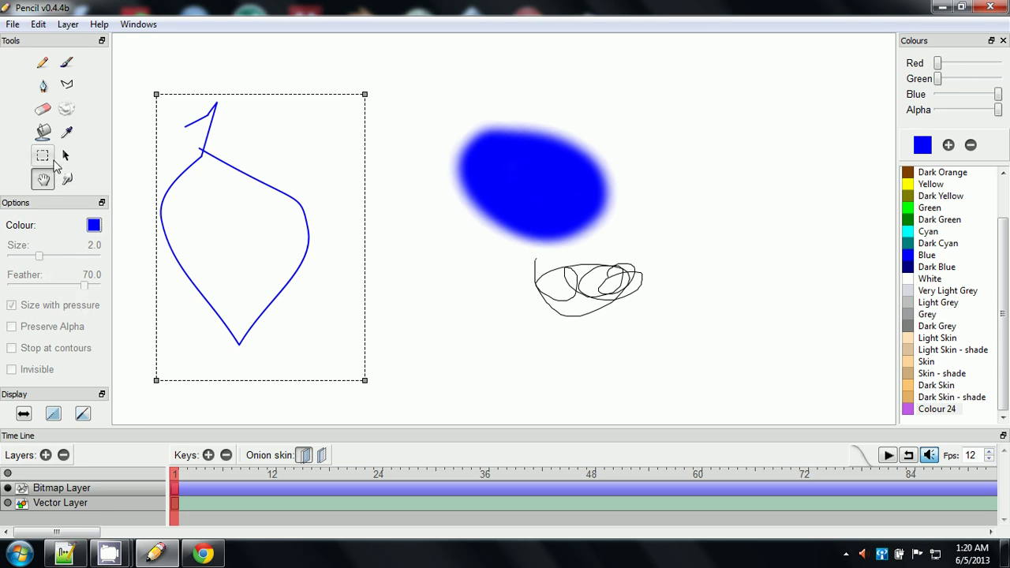
Step: With Preserve Alpha on, draw three thin blue Pencil strokes: a short curve, a top line, and a hook
left_click(43, 63)
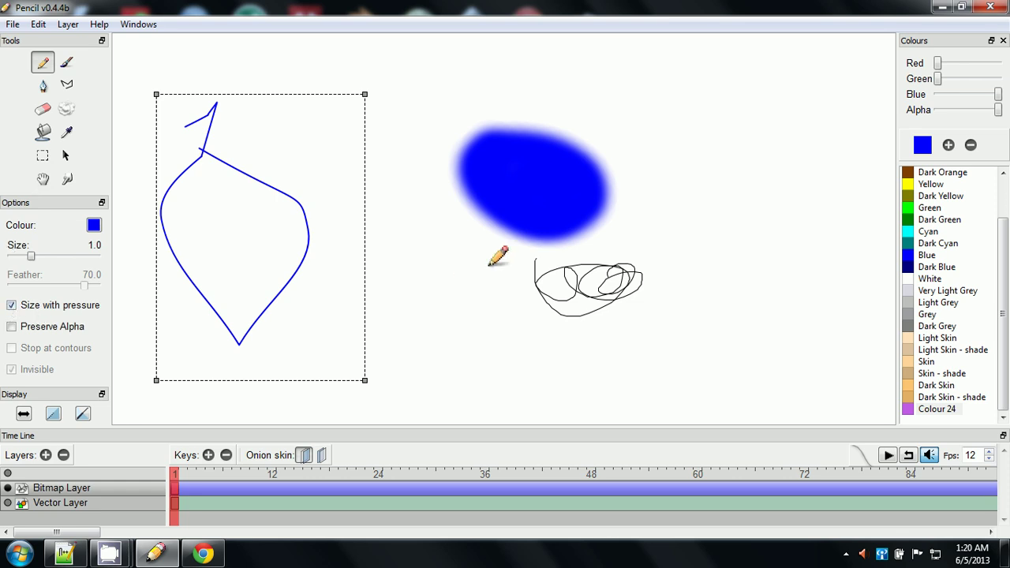
mouse_move(683, 170)
left_mouse_down()
mouse_move(710, 218)
mouse_move(717, 209)
mouse_move(695, 195)
mouse_move(721, 169)
left_mouse_up()
left_click_drag(629, 123, 719, 120)
mouse_move(784, 185)
left_mouse_down()
mouse_move(742, 254)
mouse_move(709, 274)
mouse_move(754, 292)
mouse_move(773, 277)
left_mouse_up()
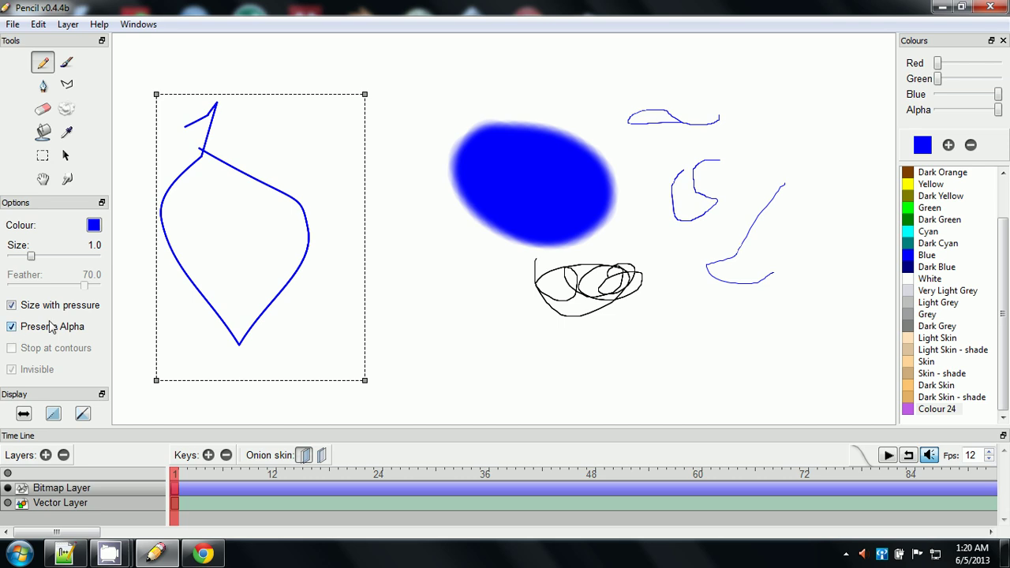
left_click_drag(398, 302, 532, 292)
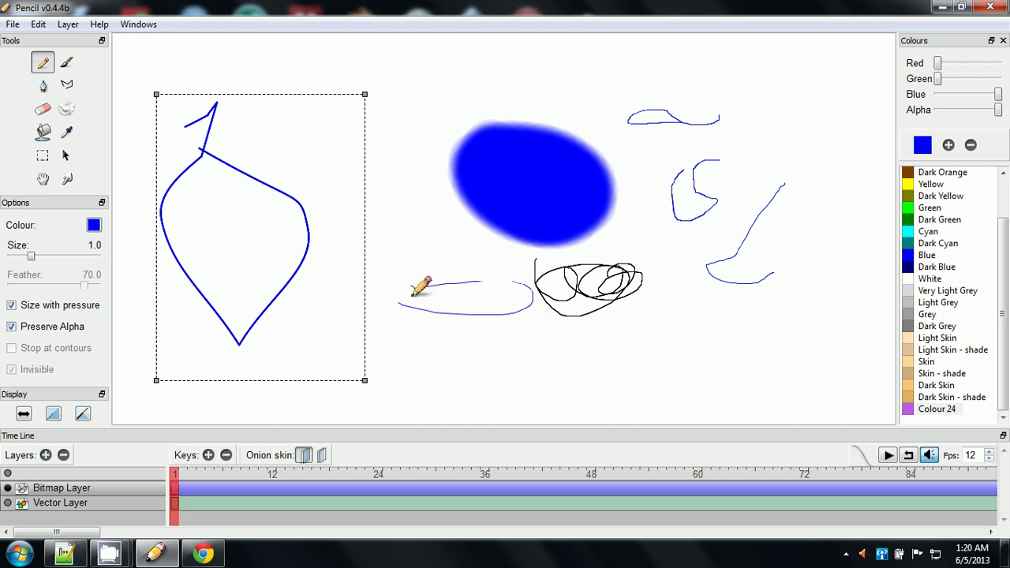
key("ctrl+z")
left_click_drag(398, 211, 404, 199)
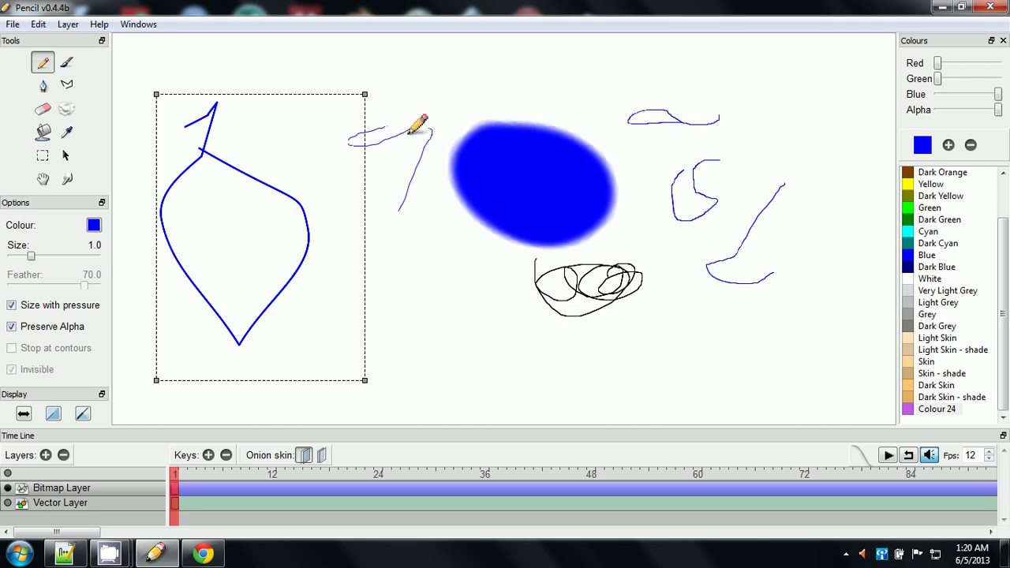
key("ctrl+z")
left_click_drag(463, 90, 478, 53)
left_click_drag(456, 136, 522, 98)
key("ctrl+z")
key("ctrl+z")
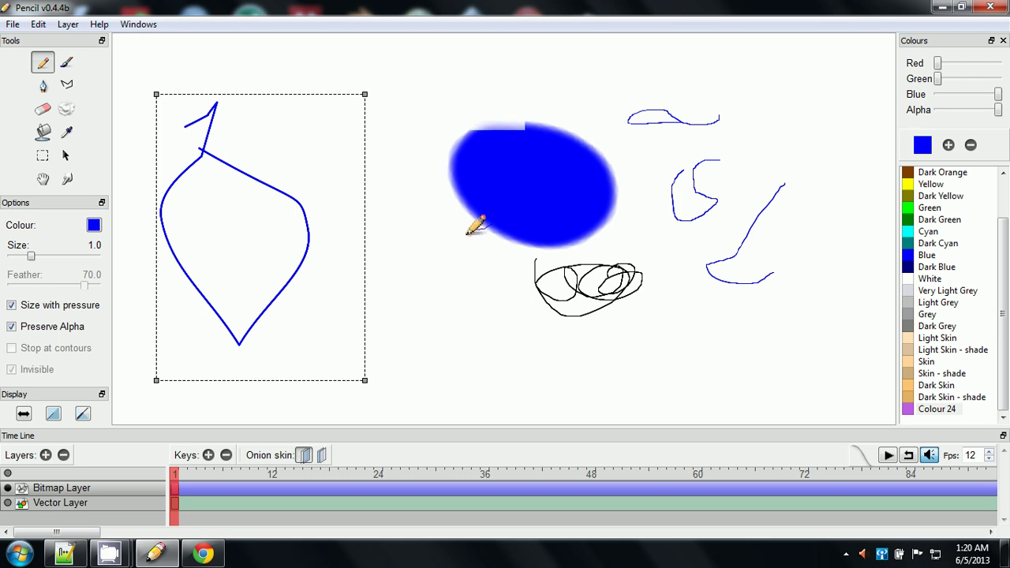
key("ctrl+z")
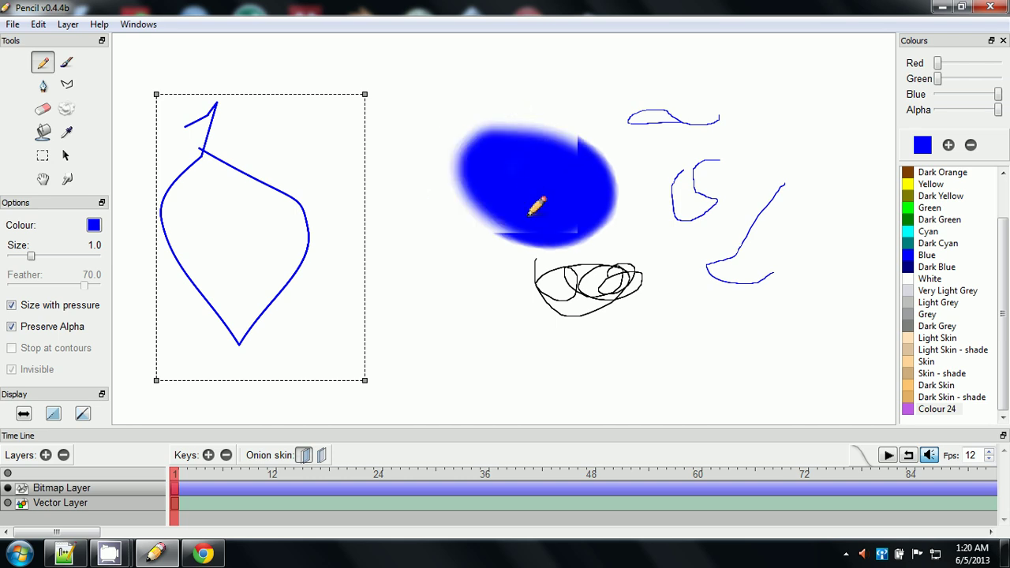
key("ctrl+z")
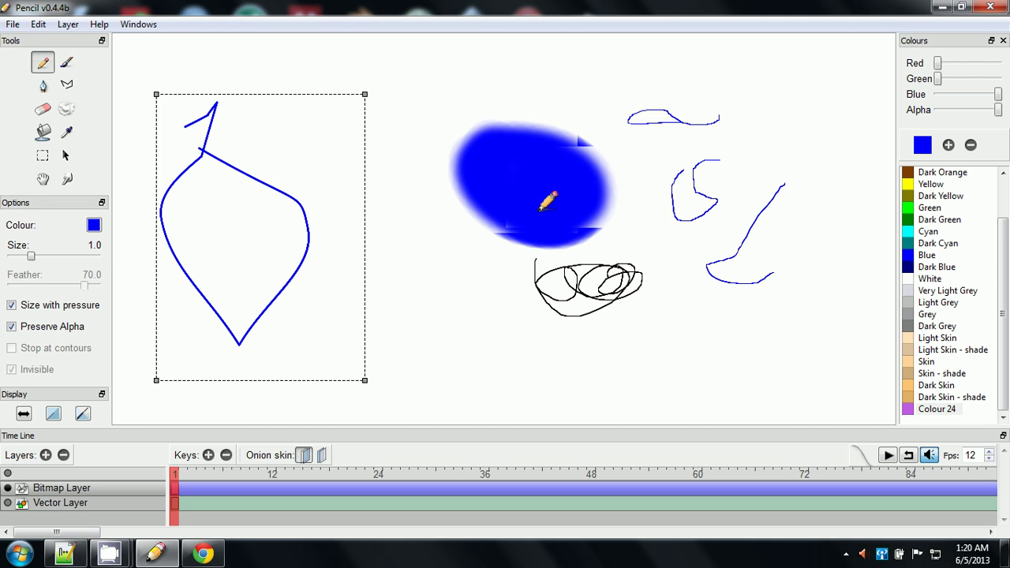
left_click_drag(552, 102, 405, 157)
key("ctrl+z")
key("ctrl+z")
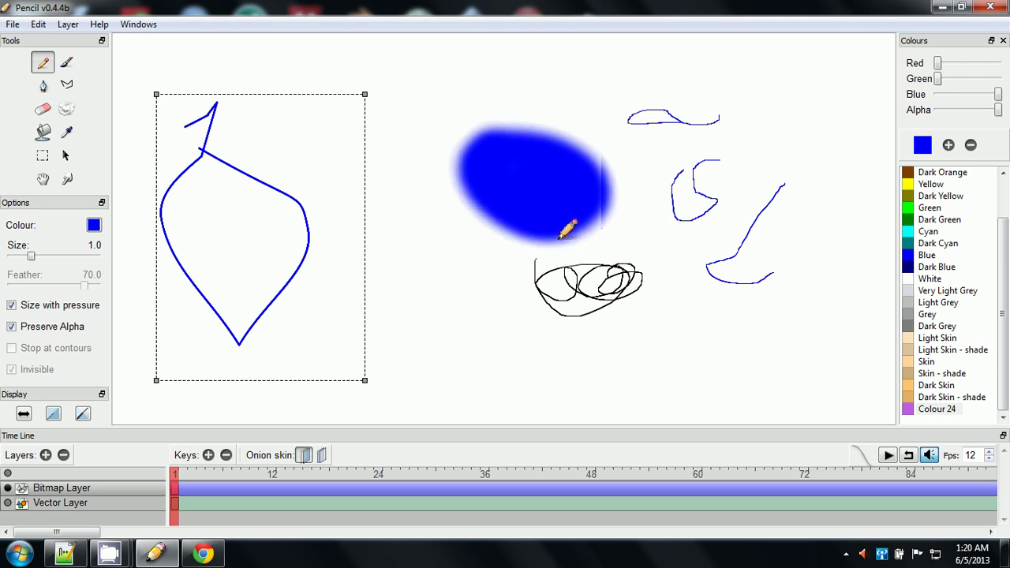
mouse_move(568, 226)
left_mouse_down()
mouse_move(622, 189)
mouse_move(564, 252)
left_mouse_up()
key("ctrl+z")
key("ctrl+z")
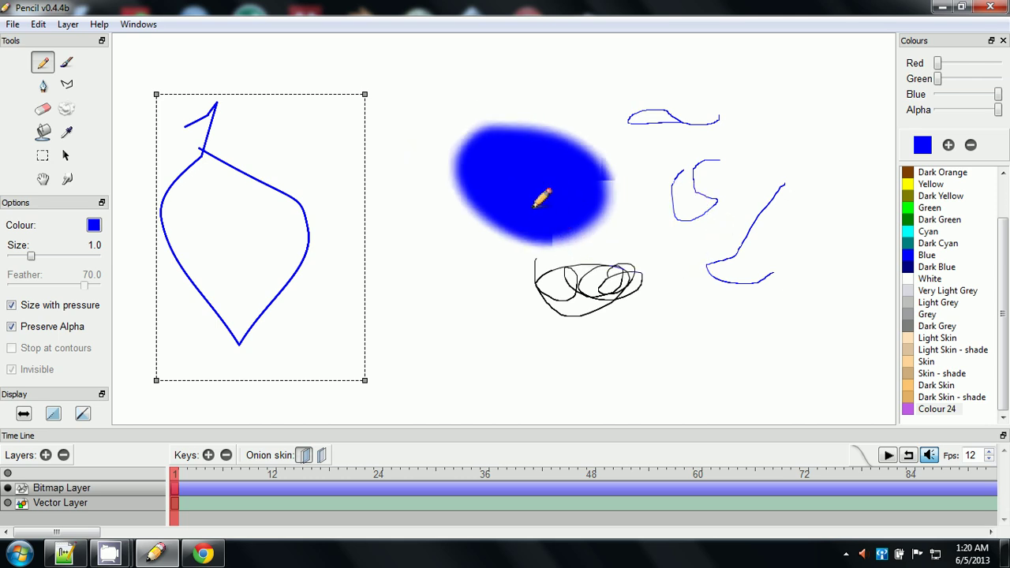
left_click_drag(573, 221, 541, 130)
key("ctrl+z")
key("ctrl+z")
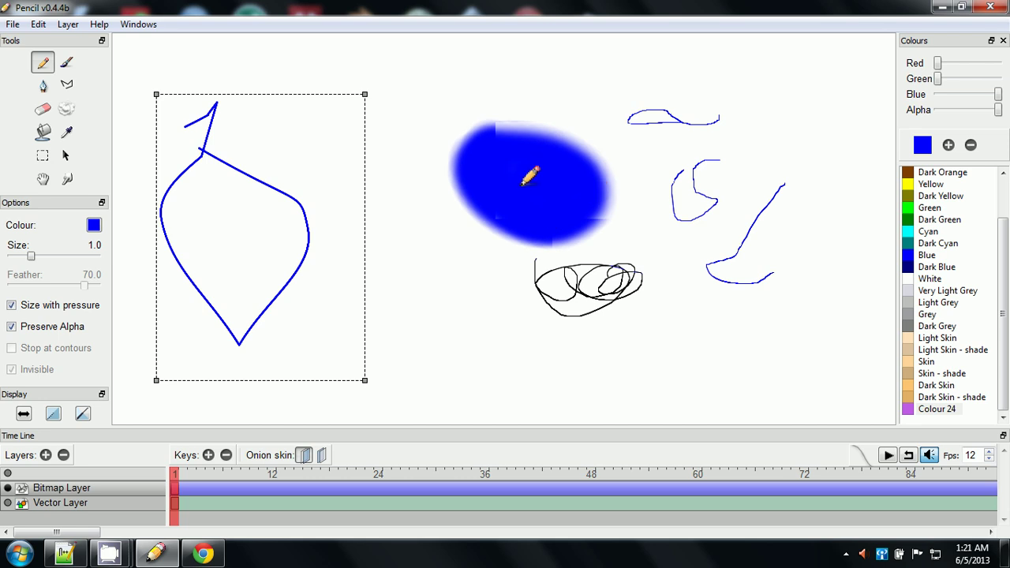
key("ctrl+z")
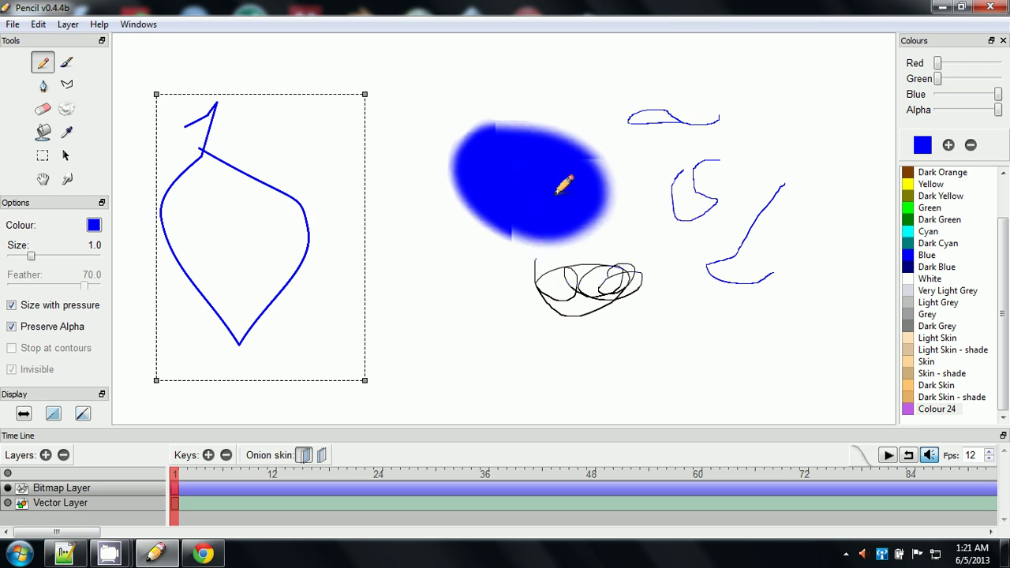
key("ctrl+z")
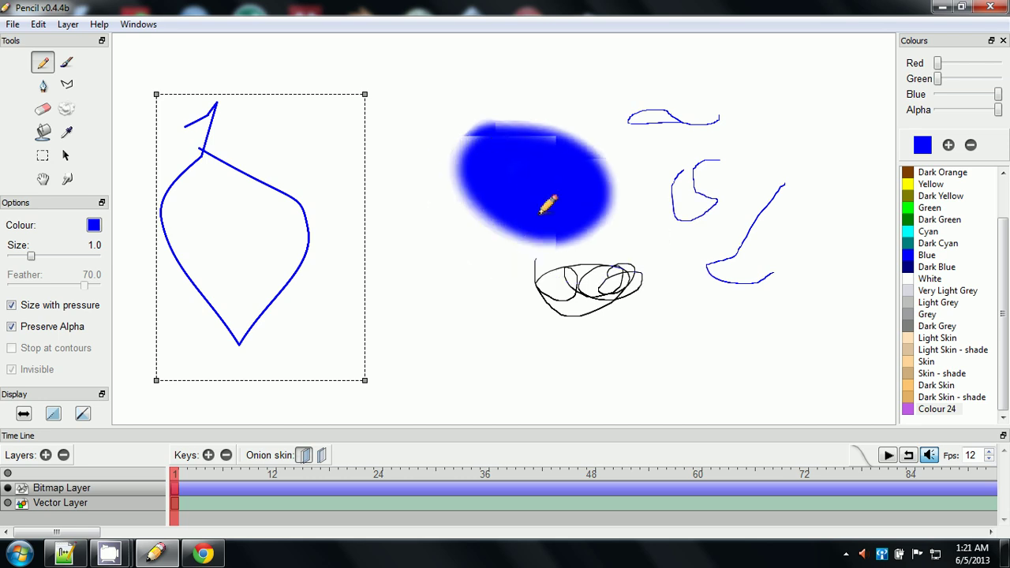
mouse_move(651, 140)
left_mouse_down()
mouse_move(404, 182)
mouse_move(510, 202)
mouse_move(451, 255)
mouse_move(649, 214)
mouse_move(565, 231)
left_mouse_up()
key("ctrl+z")
key("ctrl+z")
key("ctrl+z")
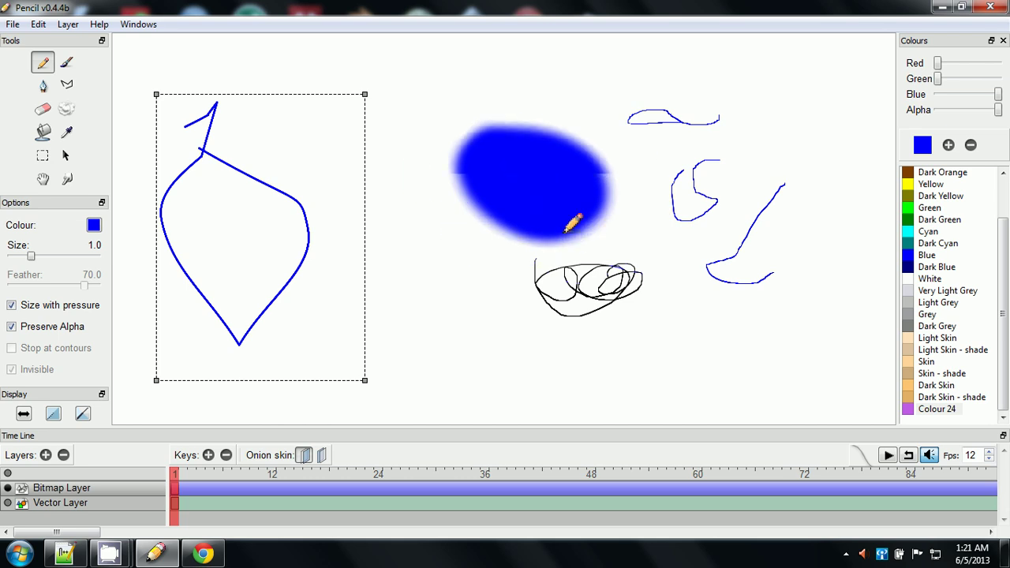
left_click_drag(604, 192, 436, 175)
key("ctrl+z")
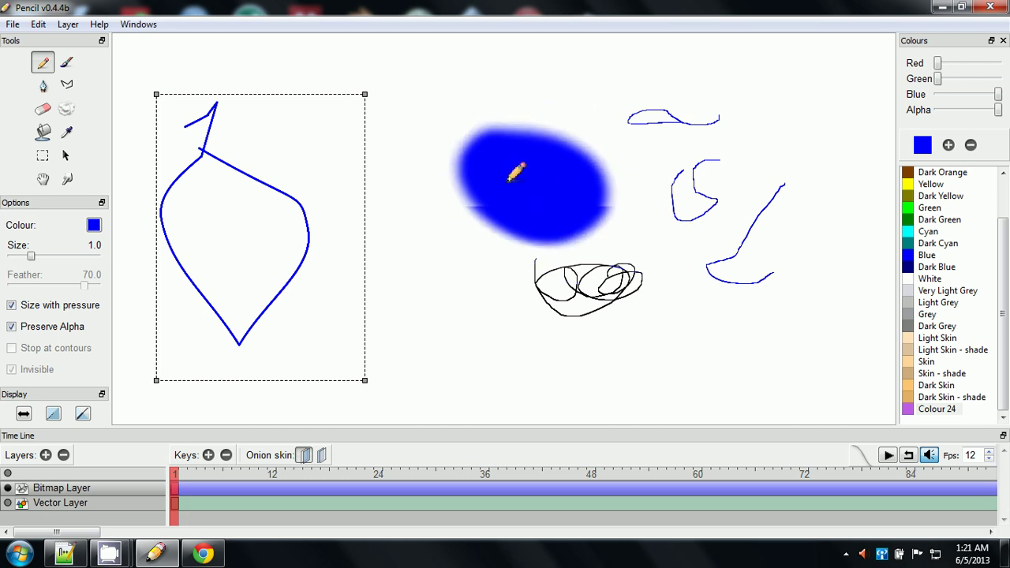
left_click_drag(544, 187, 507, 263)
key("ctrl+z")
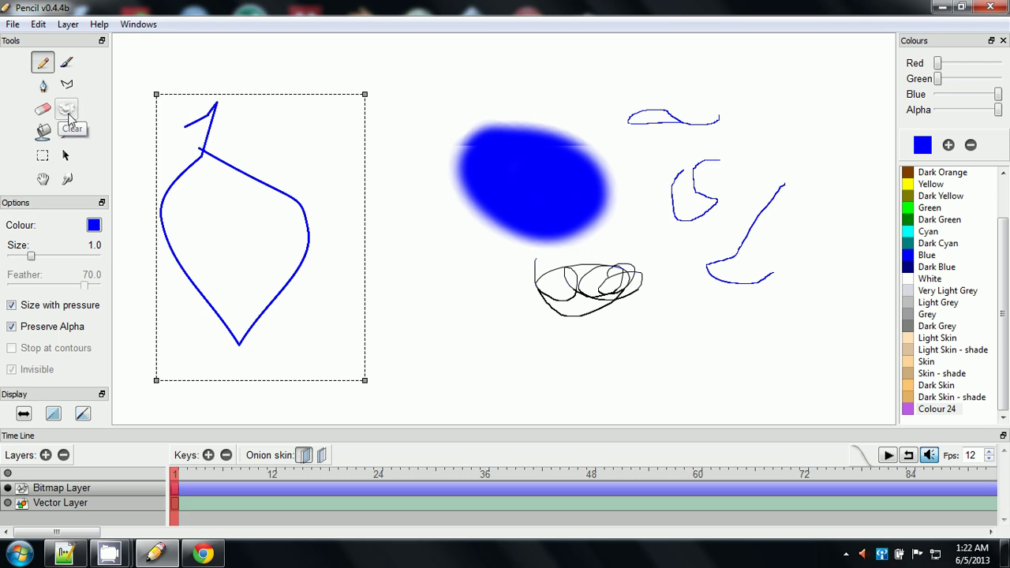
Step: Clear the whole canvas, dismiss the leftover selection box, and return to the Pencil
left_click(67, 110)
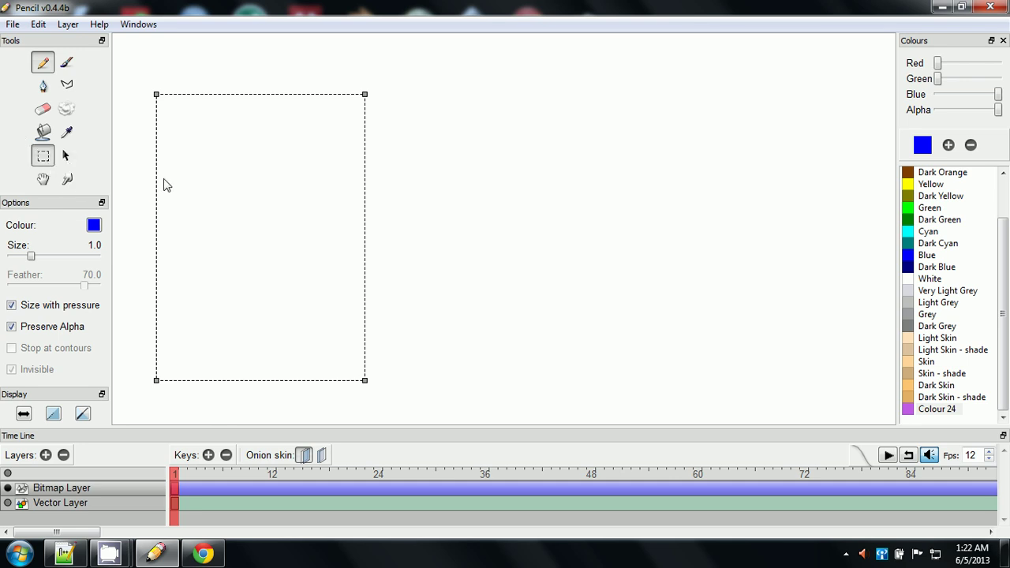
left_click(43, 155)
left_click(477, 194)
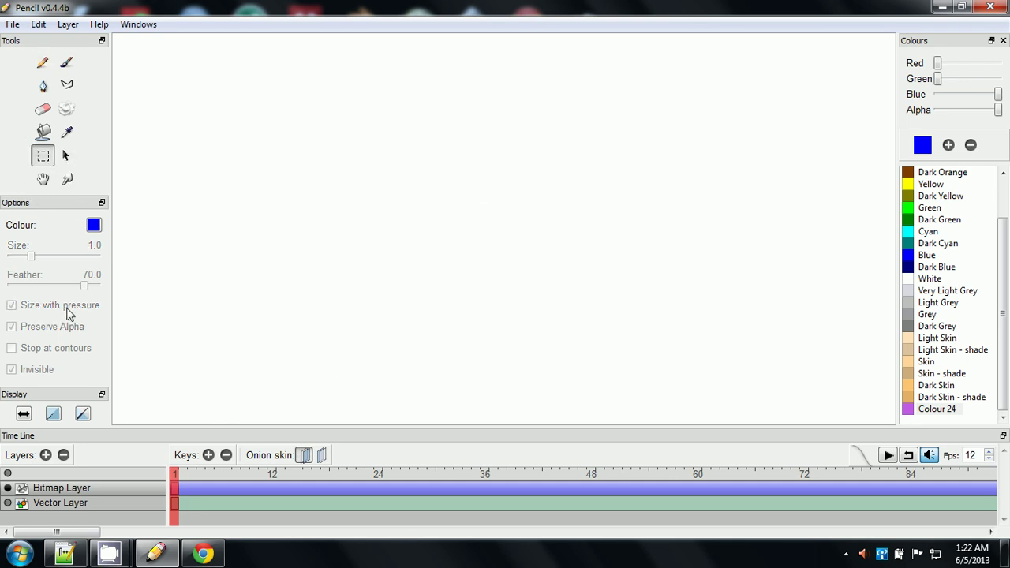
left_click(44, 65)
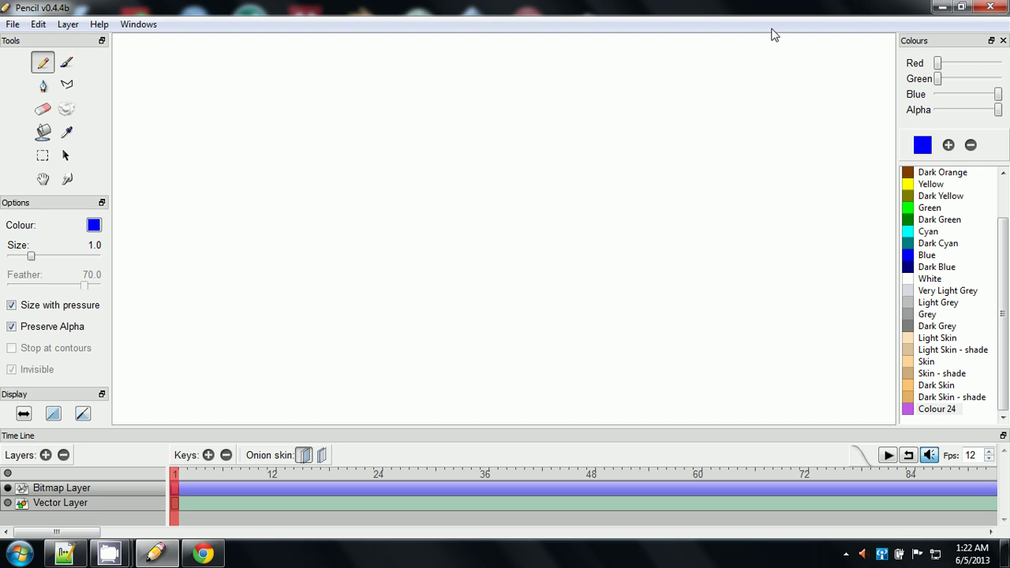
Step: Nudge the Green slider, then open and close Select color, keeping the colour pure blue
mouse_move(938, 79)
left_mouse_down()
mouse_move(997, 79)
mouse_move(937, 79)
left_mouse_up()
left_click(922, 146)
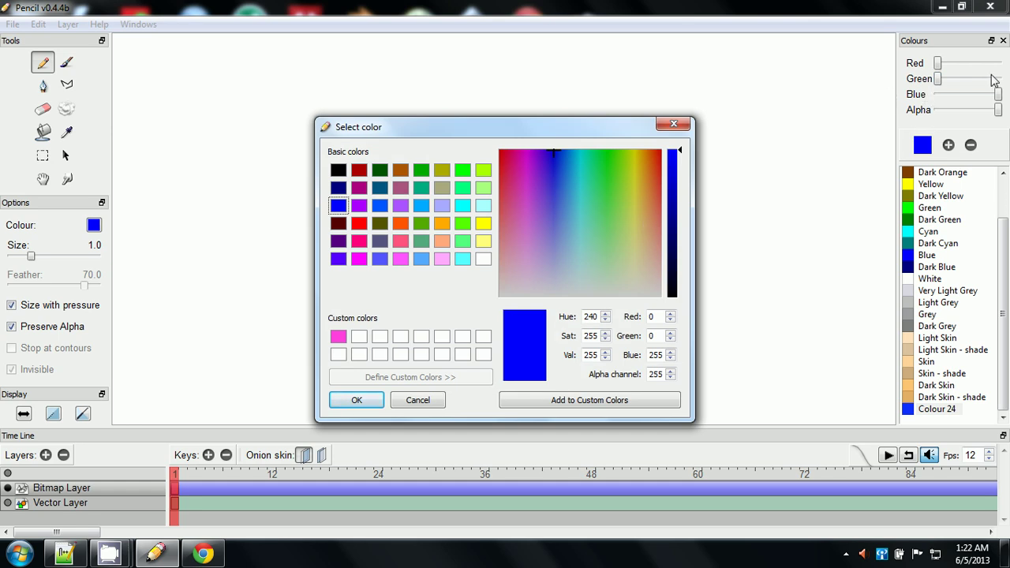
left_click(673, 124)
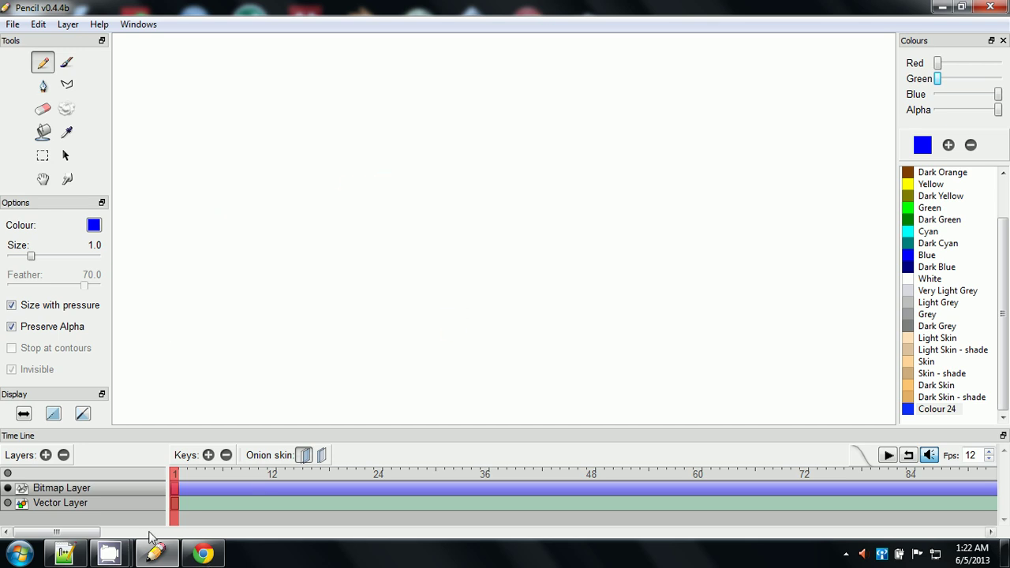
Step: Bring the CamStudio recorder to the front, attempt to exit, and dismiss the stop-recording warning
mouse_move(114, 552)
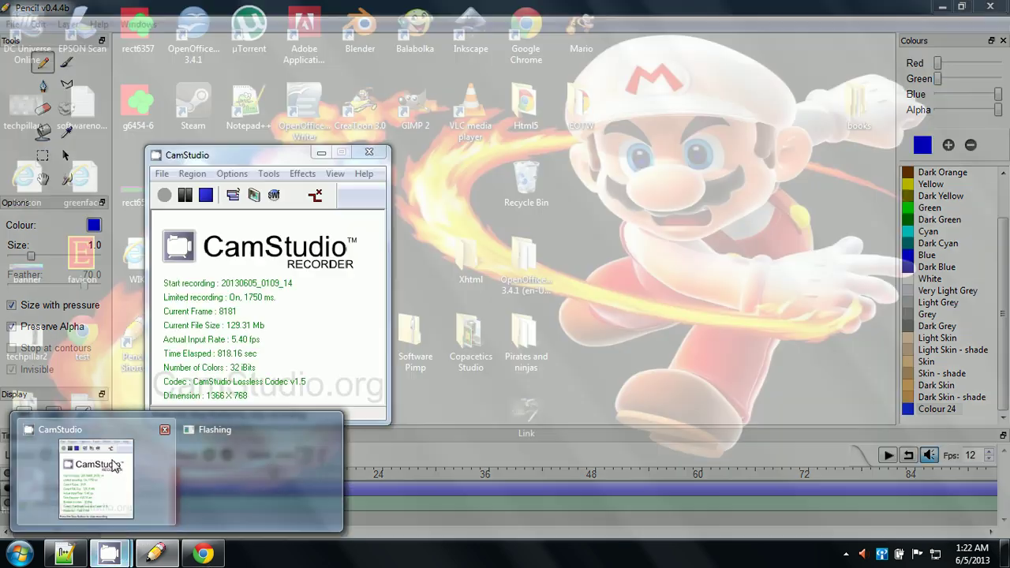
left_click(116, 465)
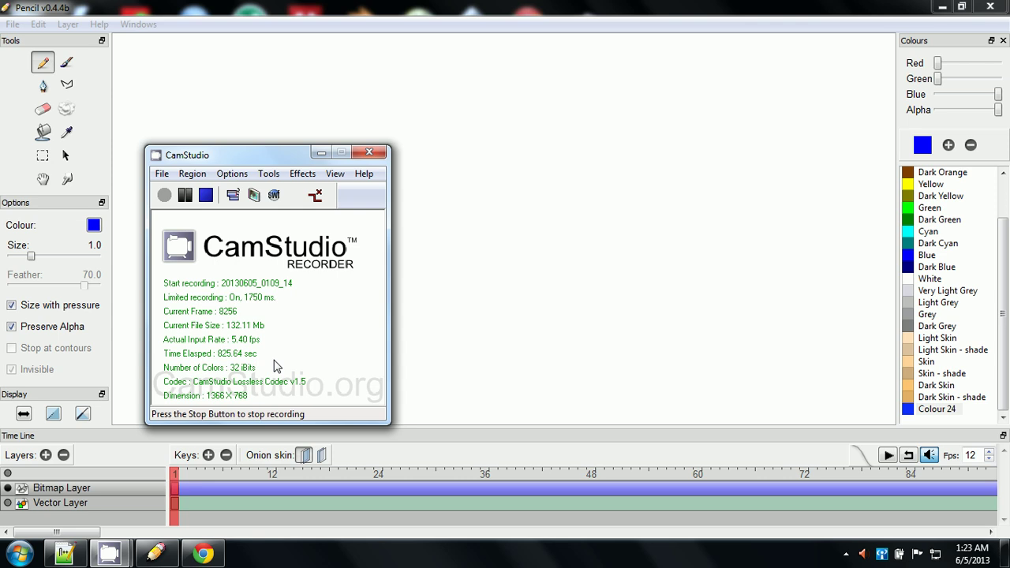
left_click(368, 151)
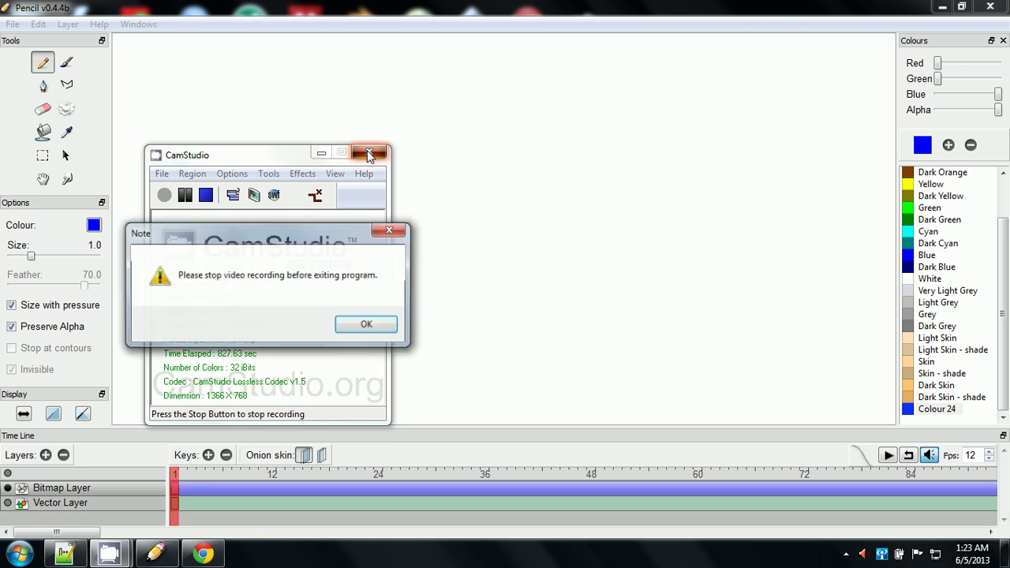
left_click(389, 230)
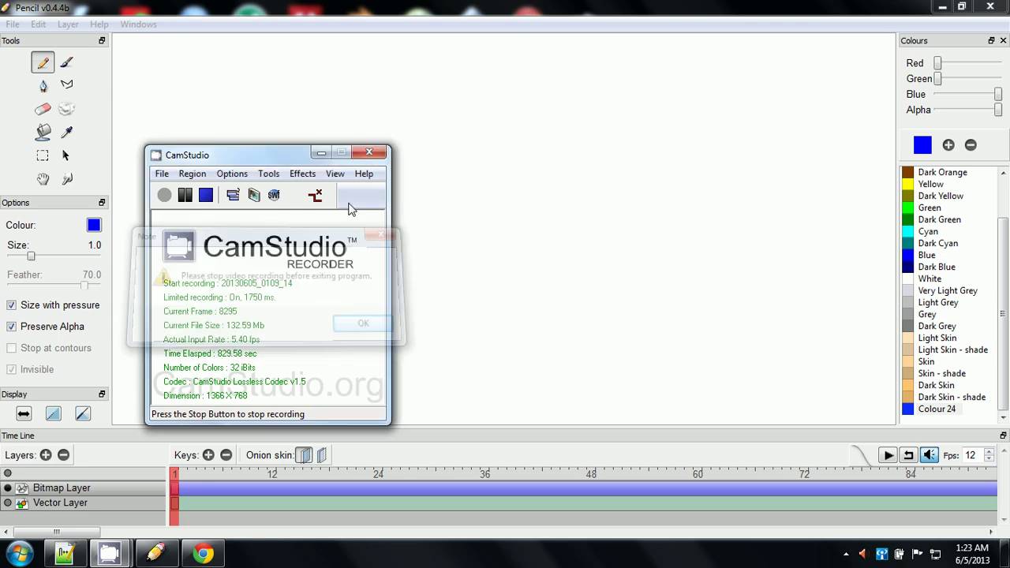